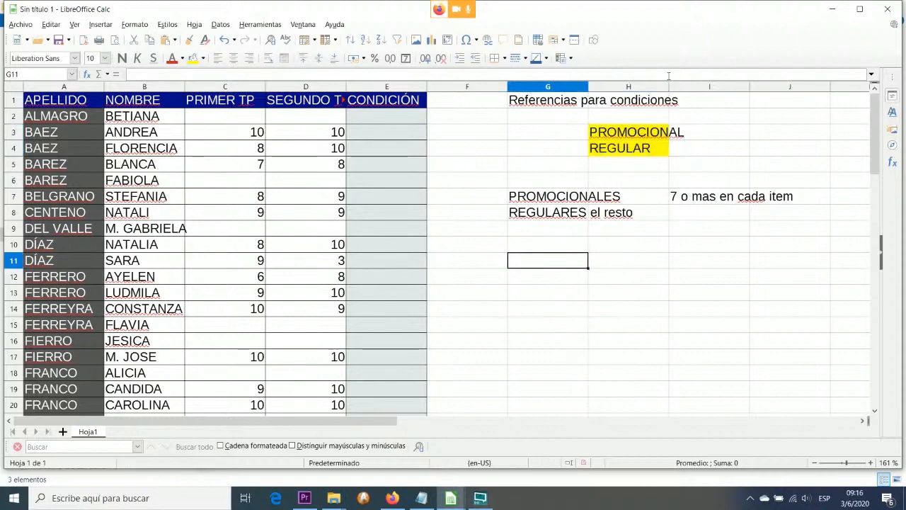
- Widen column H to fit the text PROMOCIONAL and review the reference conditions in the cells around it
{"action": "left_click", "coordinate": [674, 86]}
{"action": "left_click_drag", "start_coordinate": [669, 87], "coordinate": [696, 86]}
{"action": "left_click", "coordinate": [642, 148]}
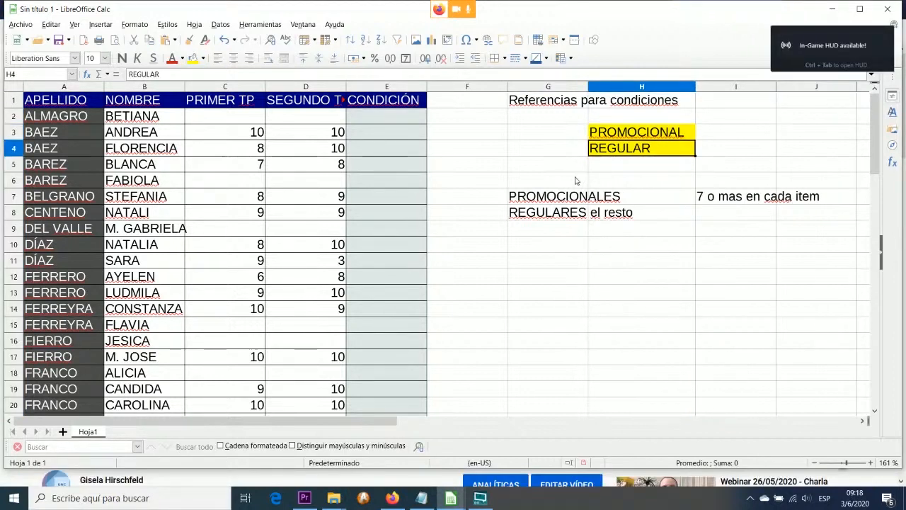
{"action": "left_click", "coordinate": [740, 198]}
{"action": "left_click", "coordinate": [533, 213]}
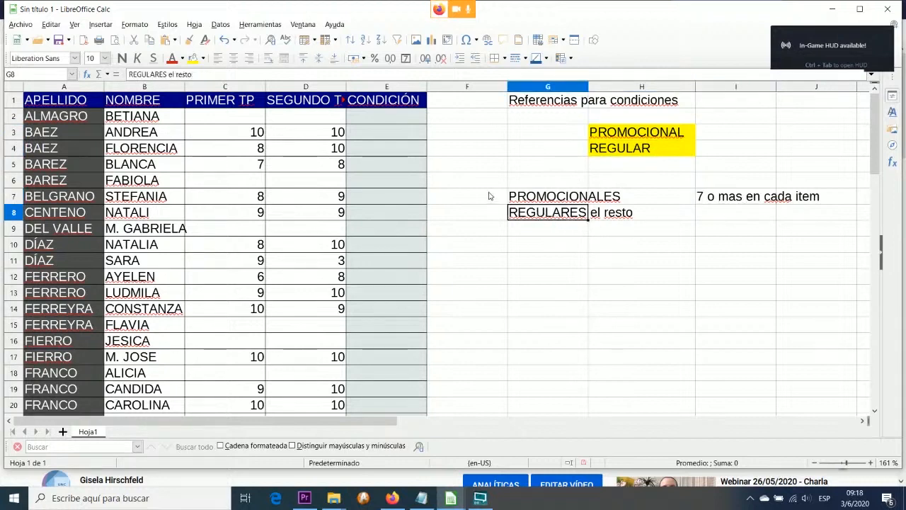
- In cell E2, nest the Y function from the Lógica category as the Prueba argument of the SI function
{"action": "left_click", "coordinate": [373, 121]}
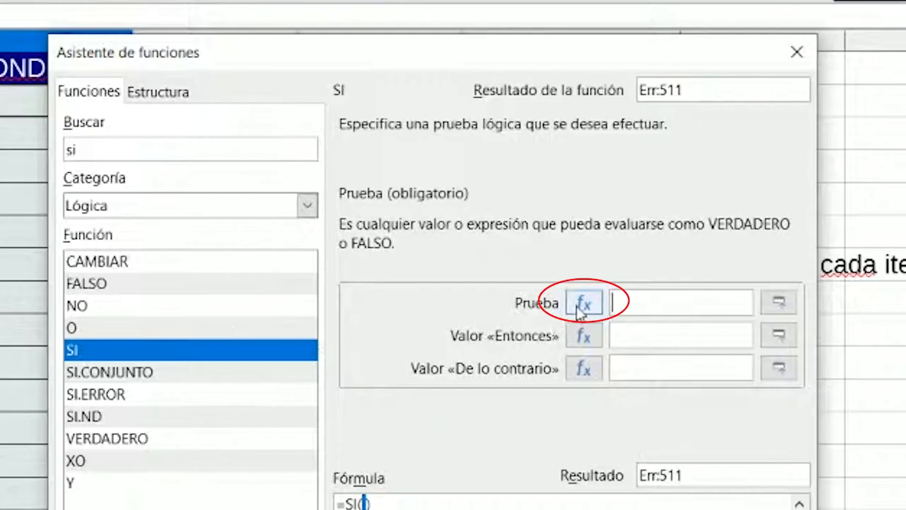
{"action": "left_click", "coordinate": [580, 306]}
{"action": "left_click", "coordinate": [218, 208]}
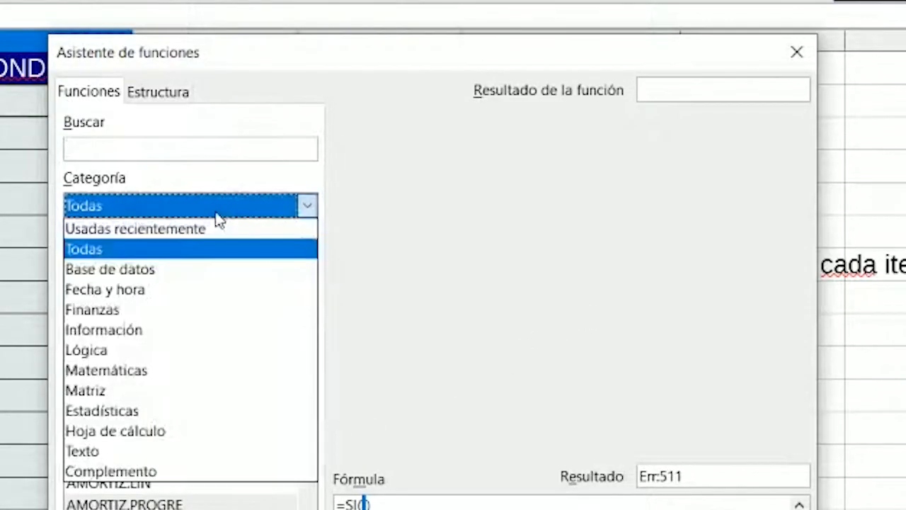
{"action": "left_click", "coordinate": [181, 351]}
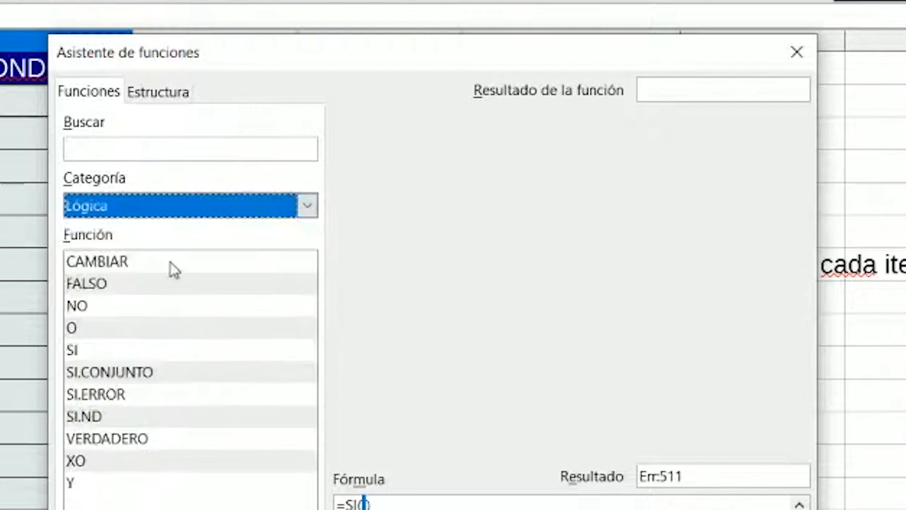
{"action": "left_click", "coordinate": [99, 482]}
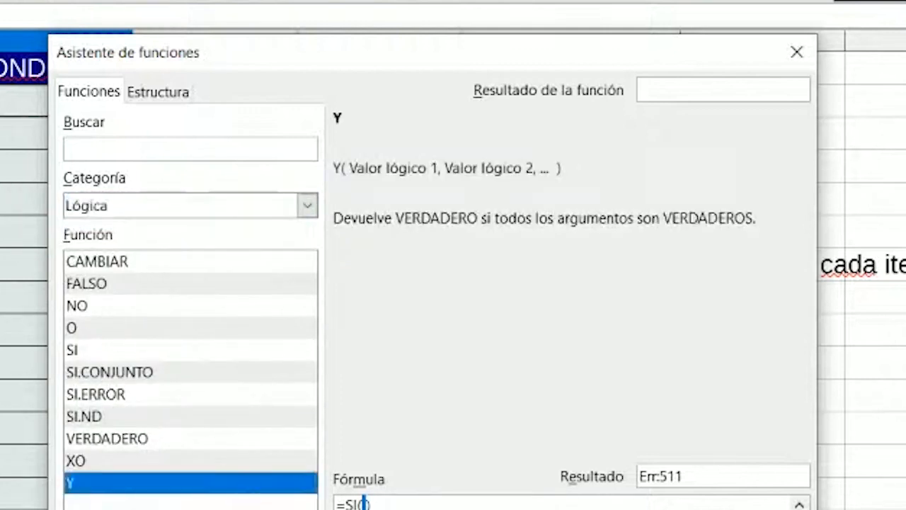
{"action": "key", "text": "Return"}
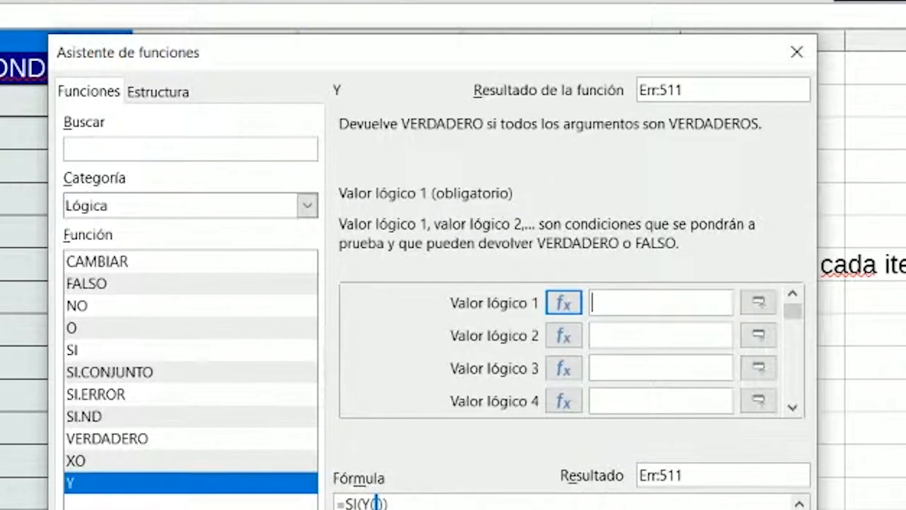
- Set the first logical value of the Y function to C2>7
{"action": "left_click", "coordinate": [213, 141]}
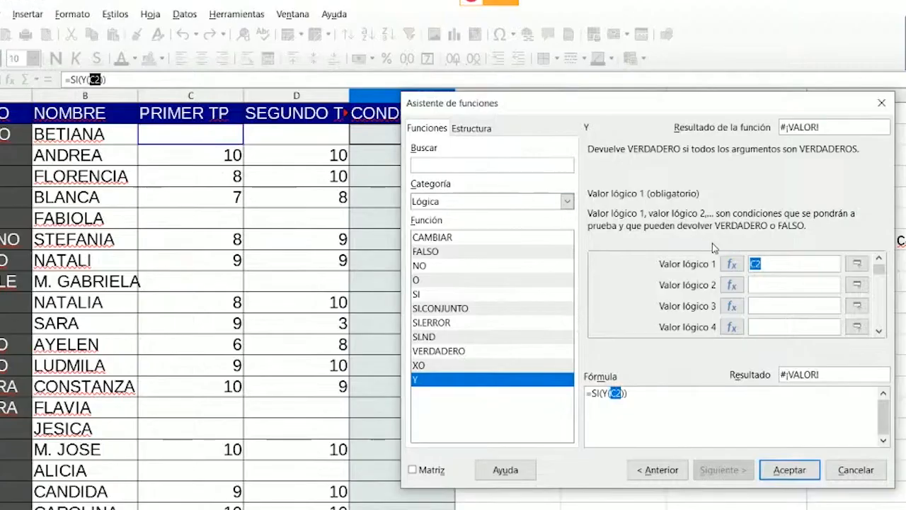
{"action": "left_click", "coordinate": [781, 265]}
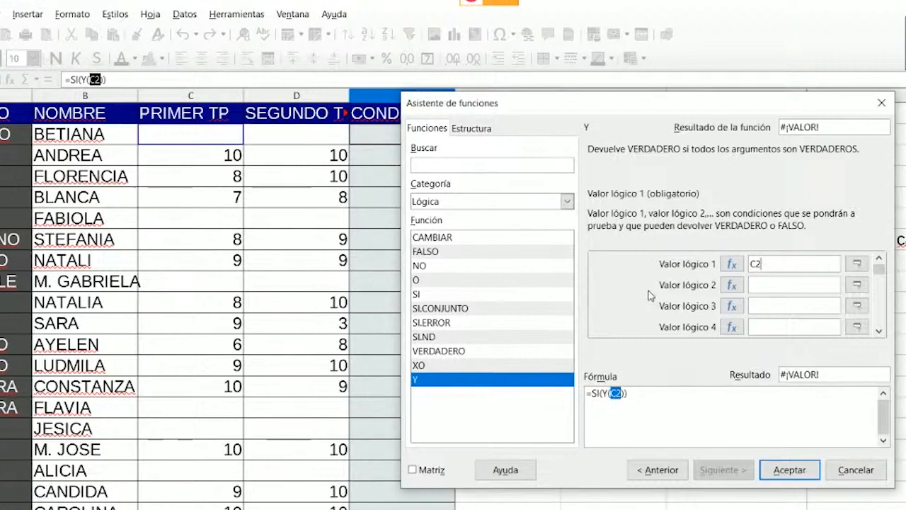
{"action": "type", "text": ">"}
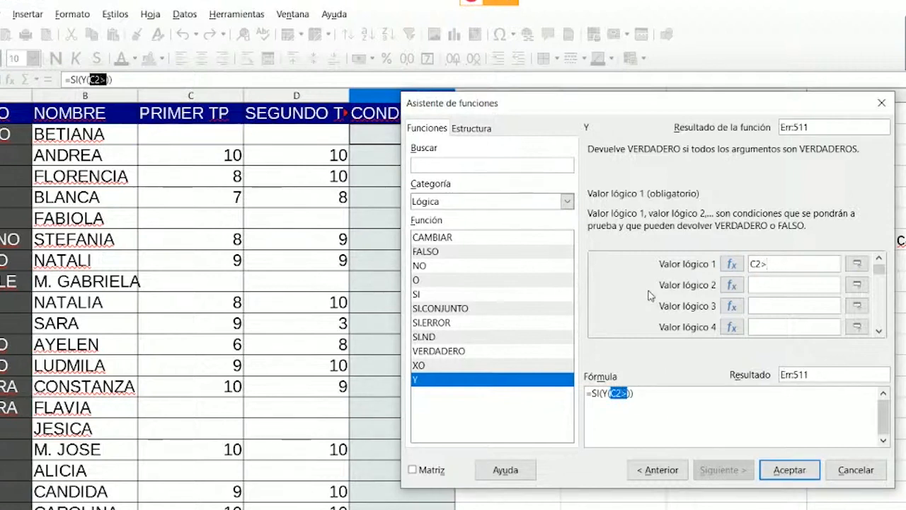
{"action": "type", "text": "7"}
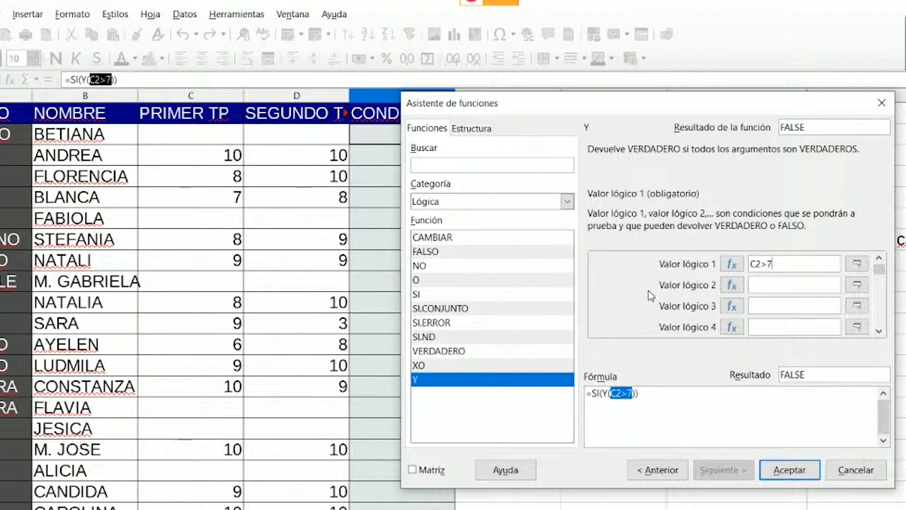
{"action": "key", "text": "Left"}
{"action": "type", "text": "="}
{"action": "key", "text": "BackSpace"}
- Set the second logical value of the Y function to D2>7
{"action": "left_click", "coordinate": [754, 287]}
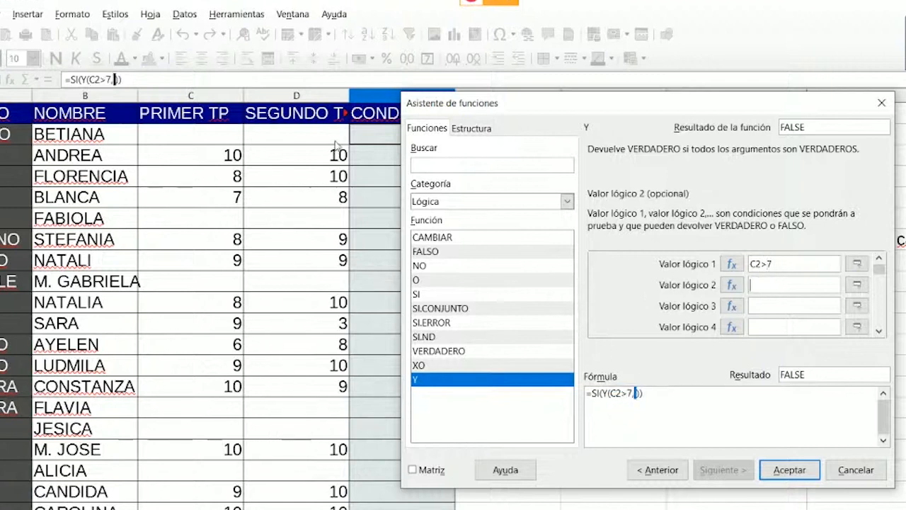
{"action": "left_click", "coordinate": [336, 141]}
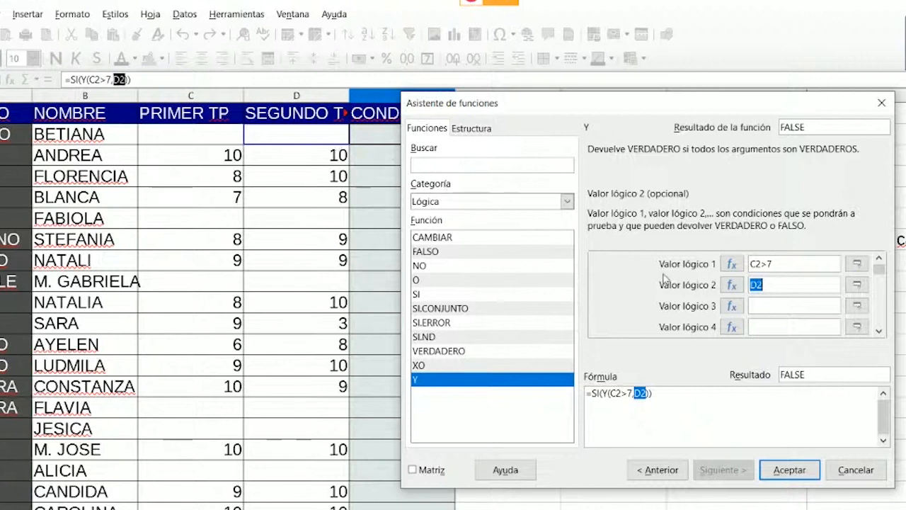
{"action": "left_click", "coordinate": [782, 287]}
{"action": "type", "text": ">"}
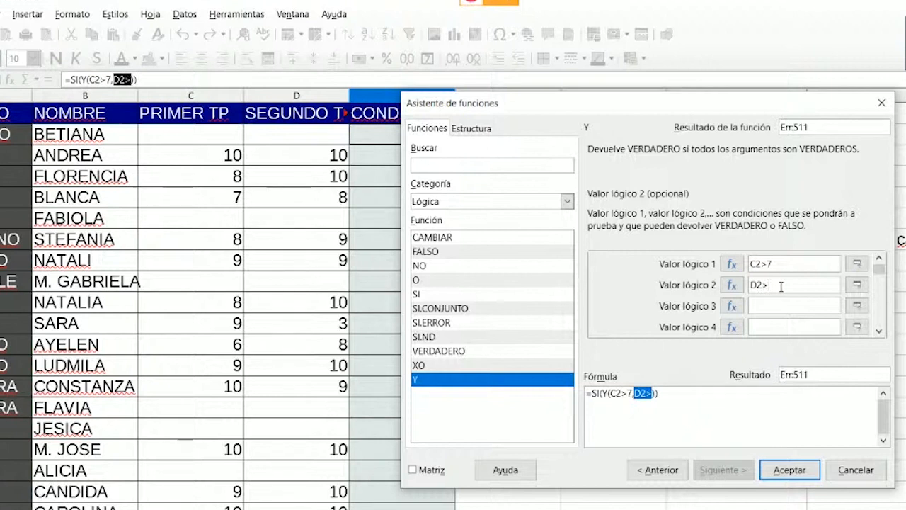
{"action": "type", "text": "7"}
- Complete the outer SI function with H3 as the Entonces value and H4 as the De lo contrario value, and accept the formula
{"action": "left_click", "coordinate": [597, 393]}
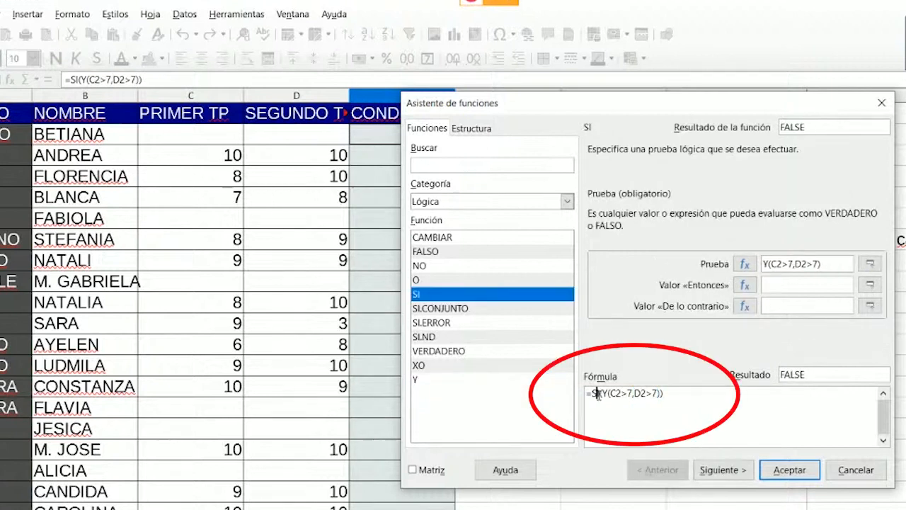
{"action": "left_click", "coordinate": [788, 291]}
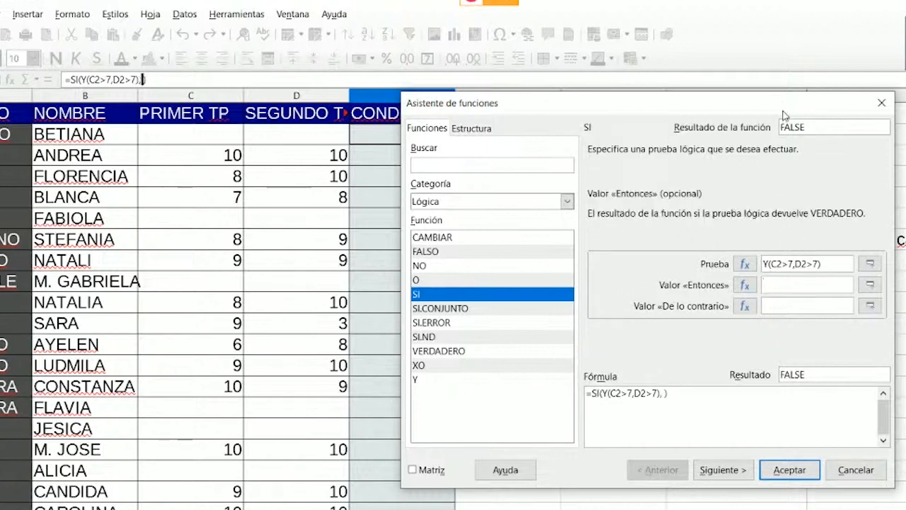
{"action": "left_click_drag", "start_coordinate": [782, 107], "coordinate": [377, 87]}
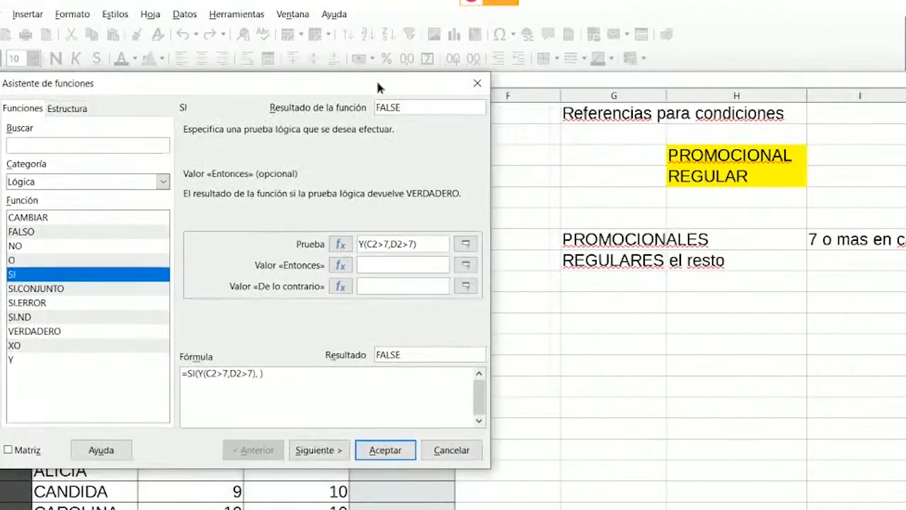
{"action": "left_click", "coordinate": [726, 157]}
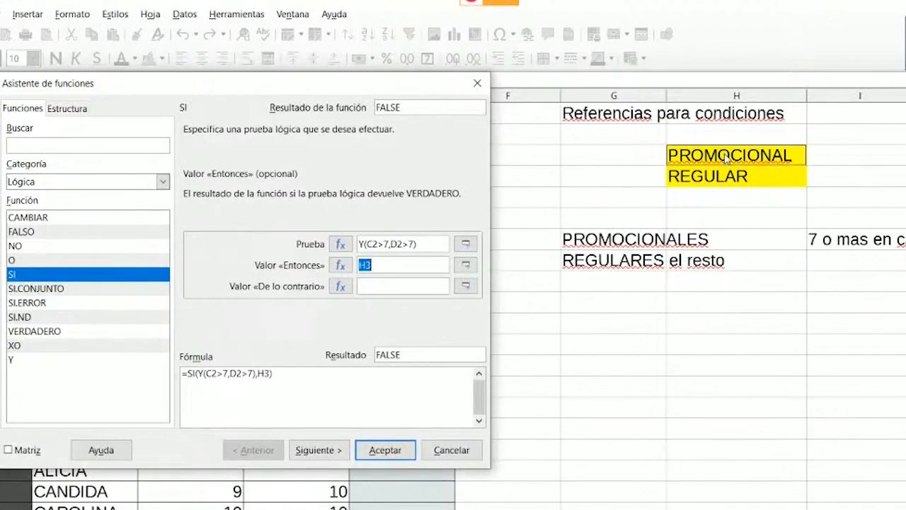
{"action": "left_click", "coordinate": [429, 287]}
{"action": "left_click", "coordinate": [734, 177]}
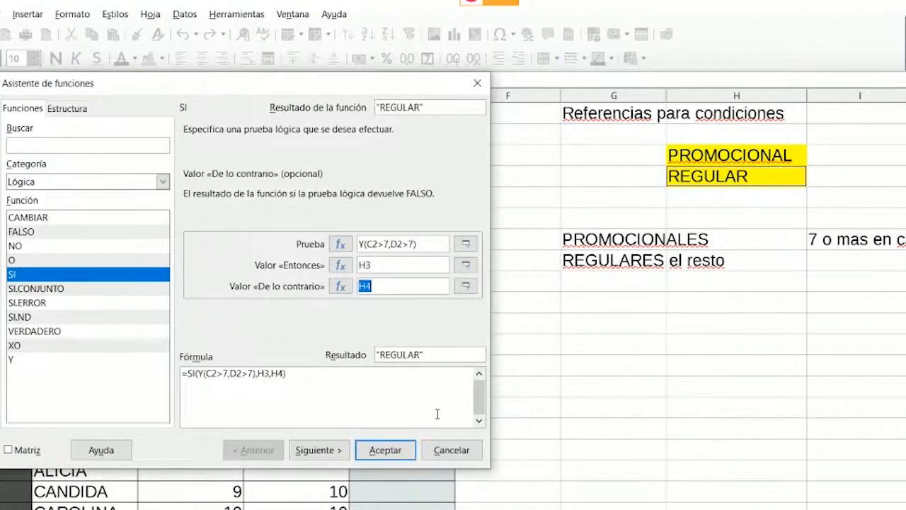
{"action": "left_click", "coordinate": [384, 448]}
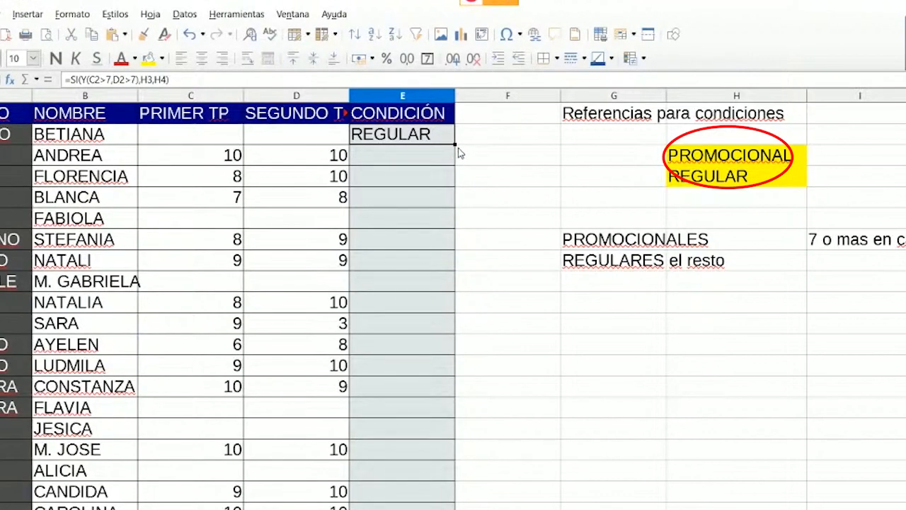
- Try to fill the E2 formula down the CONDICIÓN column through E18
{"action": "left_click_drag", "start_coordinate": [454, 144], "coordinate": [409, 478]}
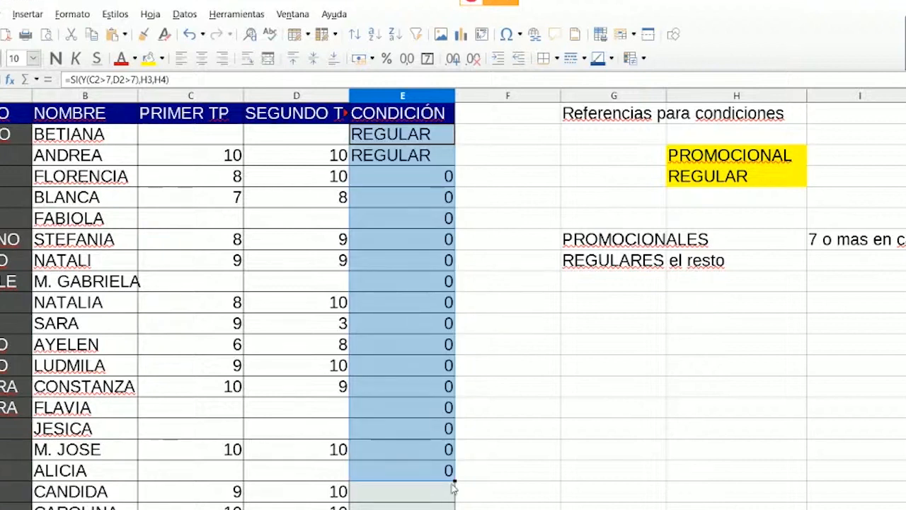
{"action": "left_click", "coordinate": [507, 457]}
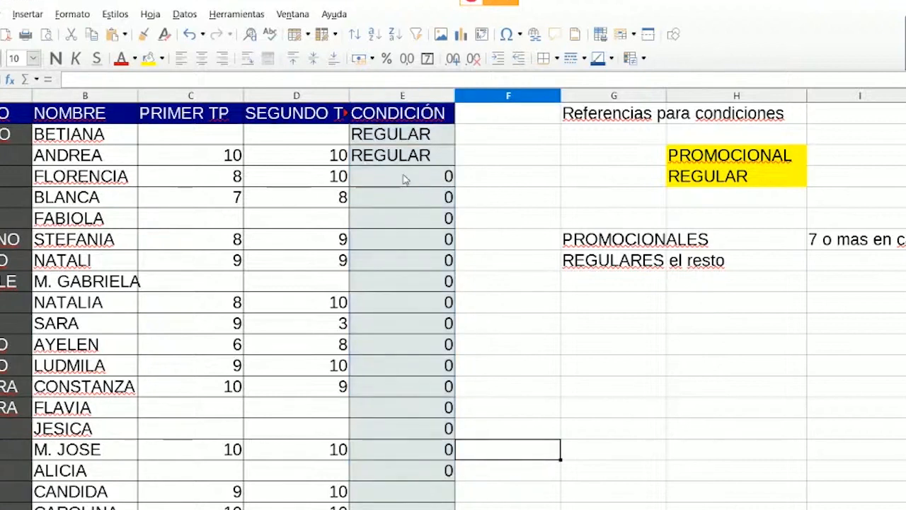
- Compare the formulas in E2, E3 and E4 and check the cells below H4 that the copies refer to
{"action": "left_click", "coordinate": [413, 134]}
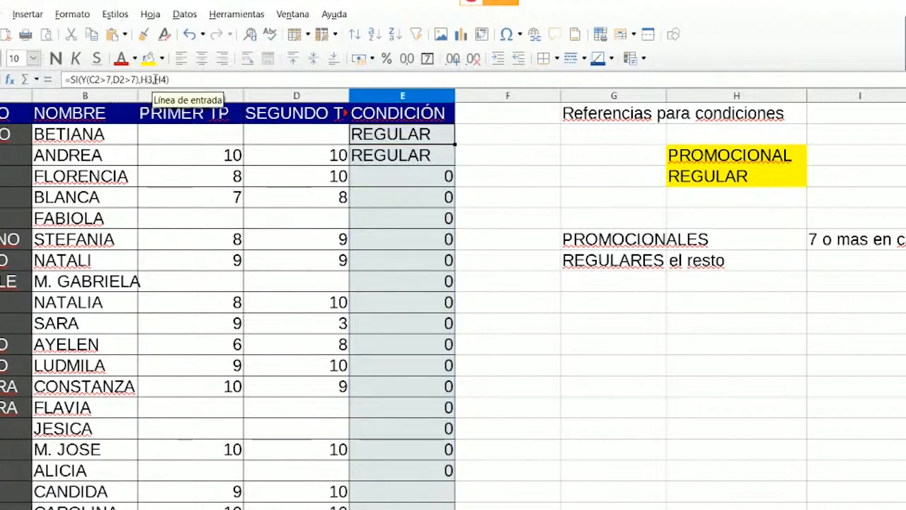
{"action": "left_click", "coordinate": [378, 157]}
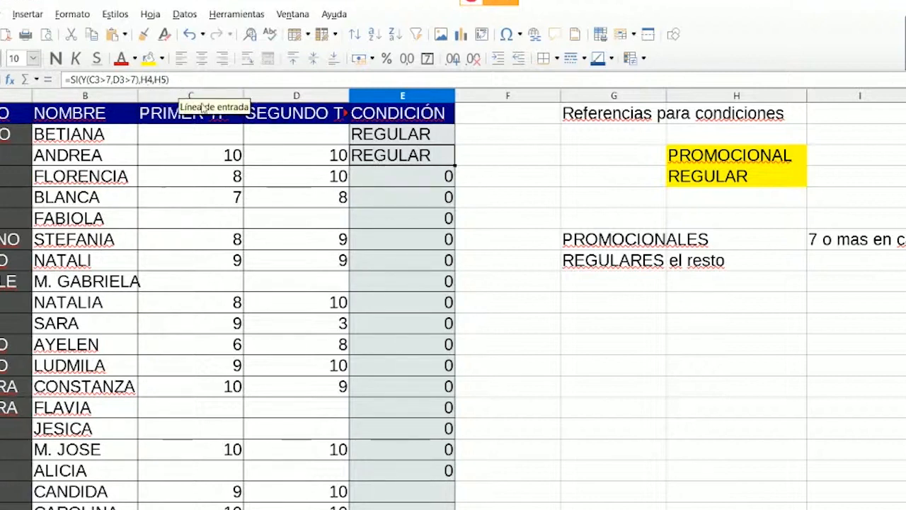
{"action": "left_click", "coordinate": [371, 176]}
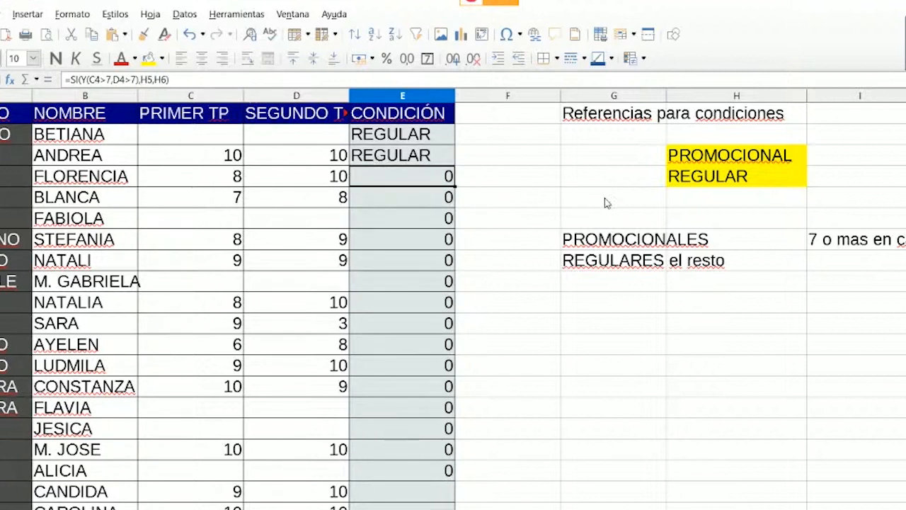
{"action": "left_click_drag", "start_coordinate": [723, 200], "coordinate": [736, 308]}
{"action": "left_click_drag", "start_coordinate": [736, 354], "coordinate": [732, 446]}
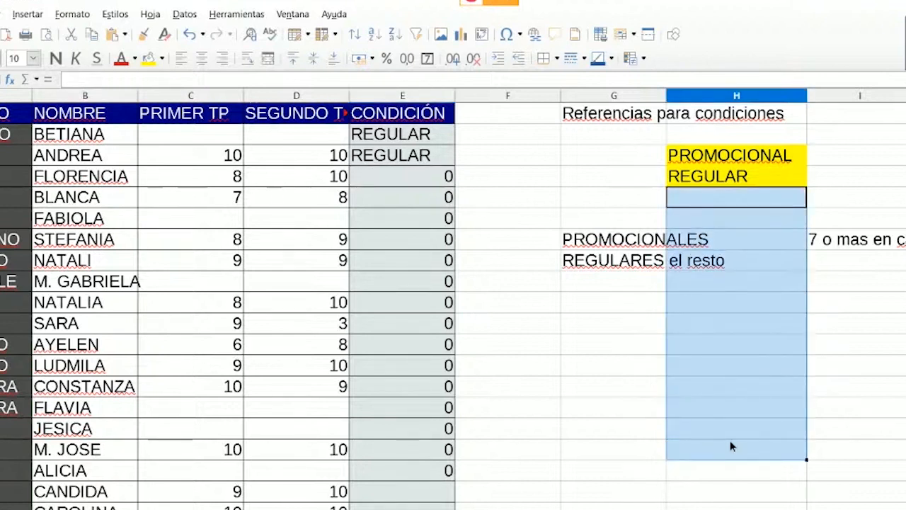
- Clear the copied formulas from E3 through E18, keeping the formula in E2
{"action": "left_click", "coordinate": [437, 130]}
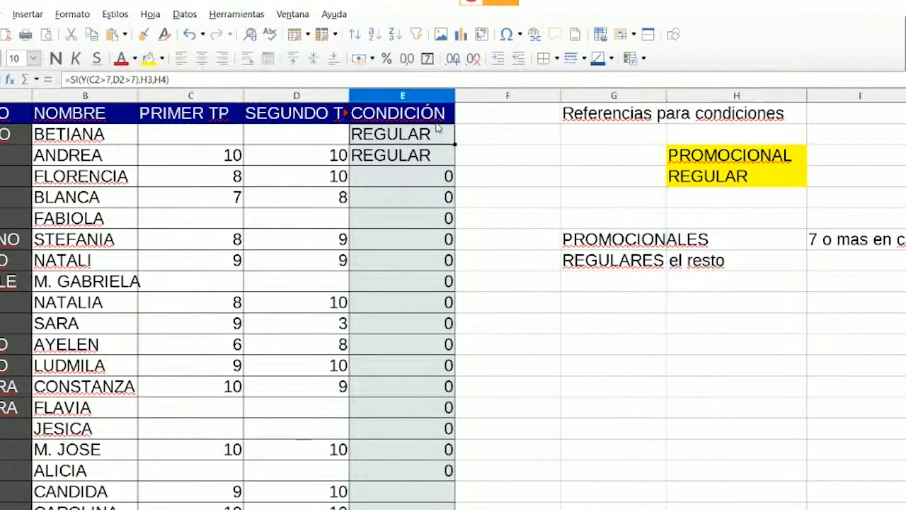
{"action": "left_click_drag", "start_coordinate": [428, 155], "coordinate": [376, 486]}
{"action": "key", "text": "Delete"}
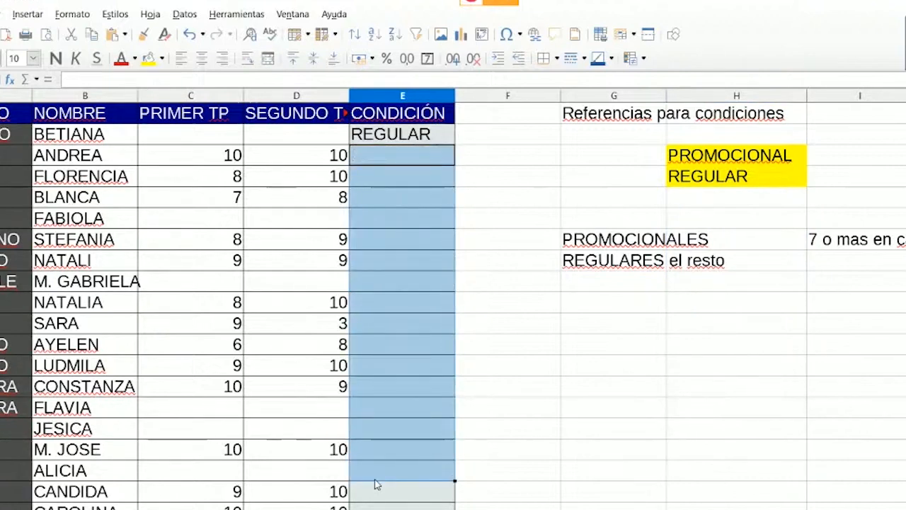
- Examine the formula in E2 together with its reference cells H3 and H4
{"action": "left_click", "coordinate": [407, 139]}
{"action": "scroll", "coordinate": [377, 346], "scroll_direction": "down", "scroll_amount": 6}
{"action": "scroll", "coordinate": [377, 346], "scroll_direction": "up", "scroll_amount": 6}
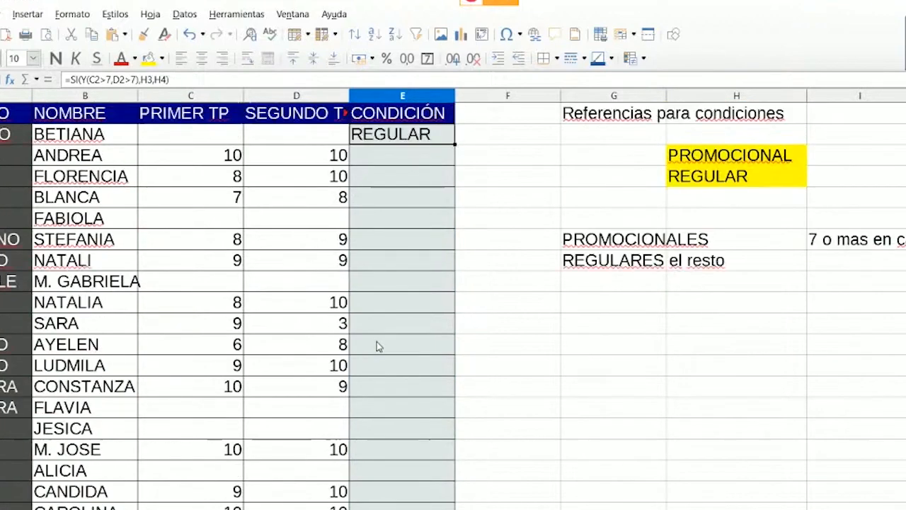
{"action": "left_click", "coordinate": [715, 157]}
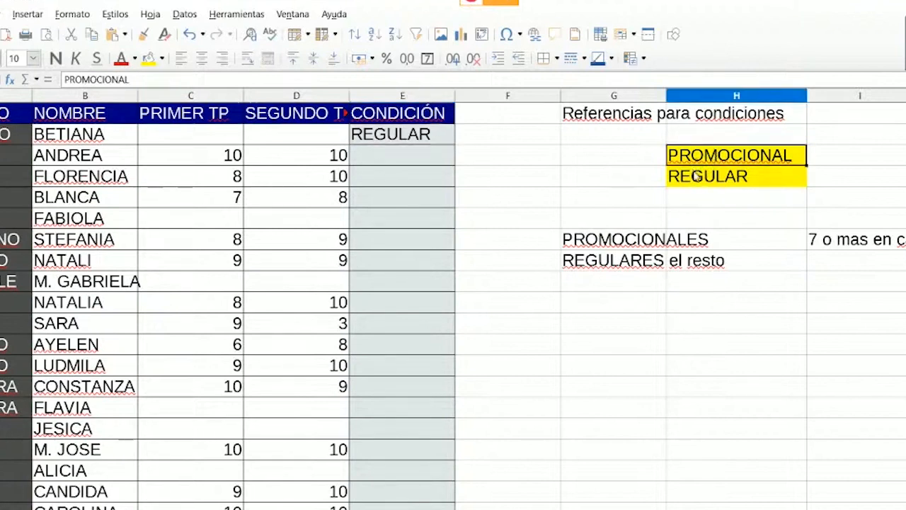
{"action": "left_click", "coordinate": [697, 176]}
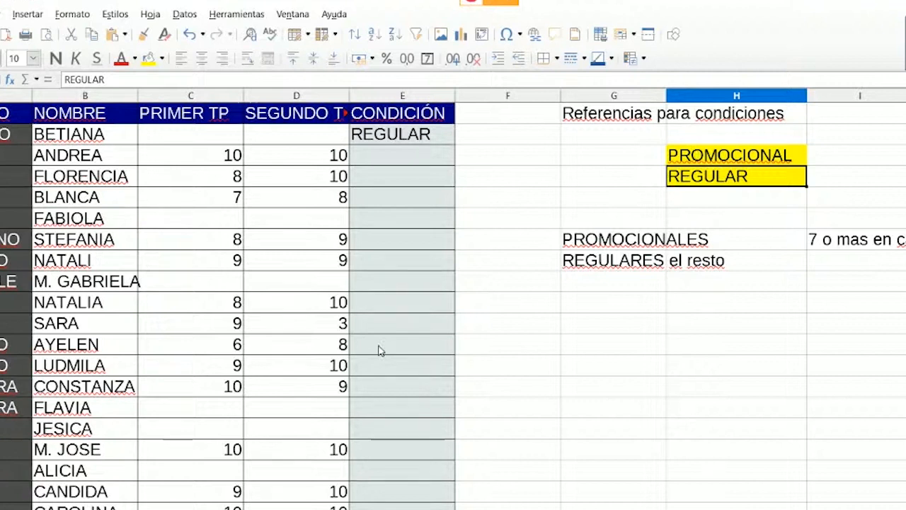
{"action": "left_click", "coordinate": [402, 141]}
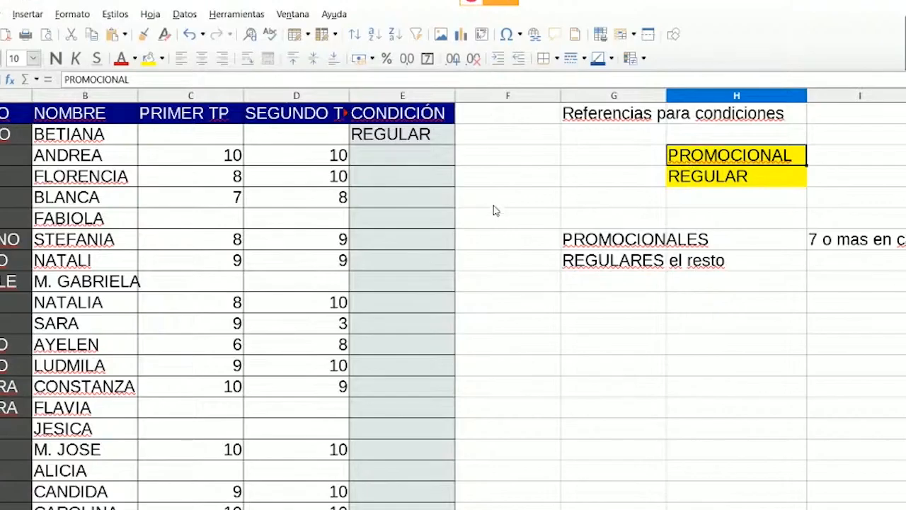
{"action": "left_click", "coordinate": [413, 136]}
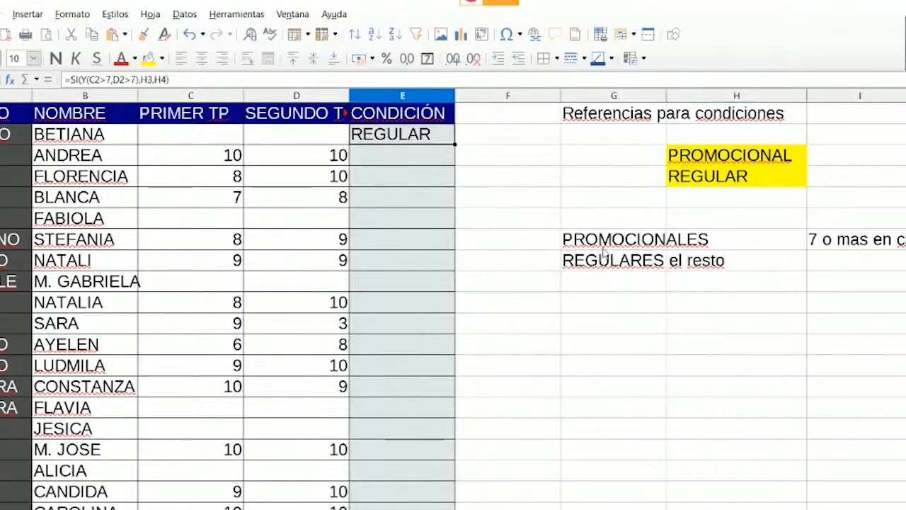
{"action": "left_click", "coordinate": [715, 161]}
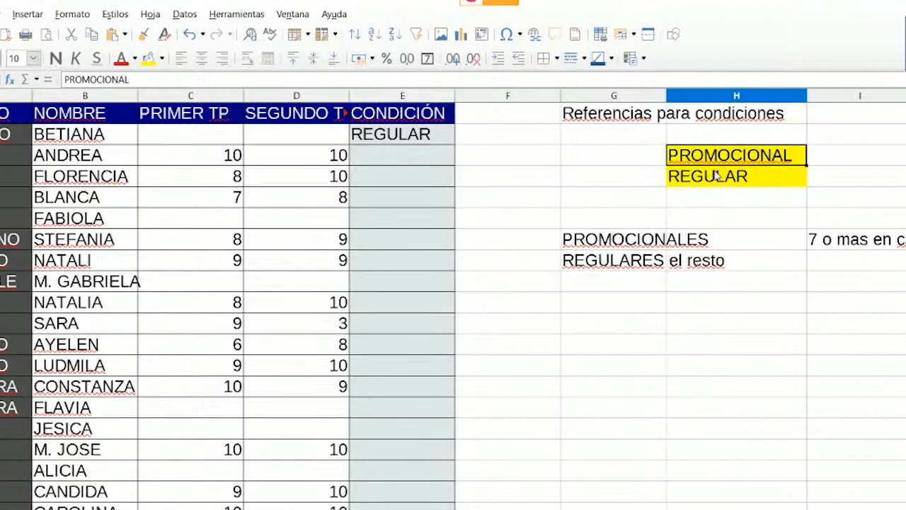
{"action": "left_click", "coordinate": [716, 177]}
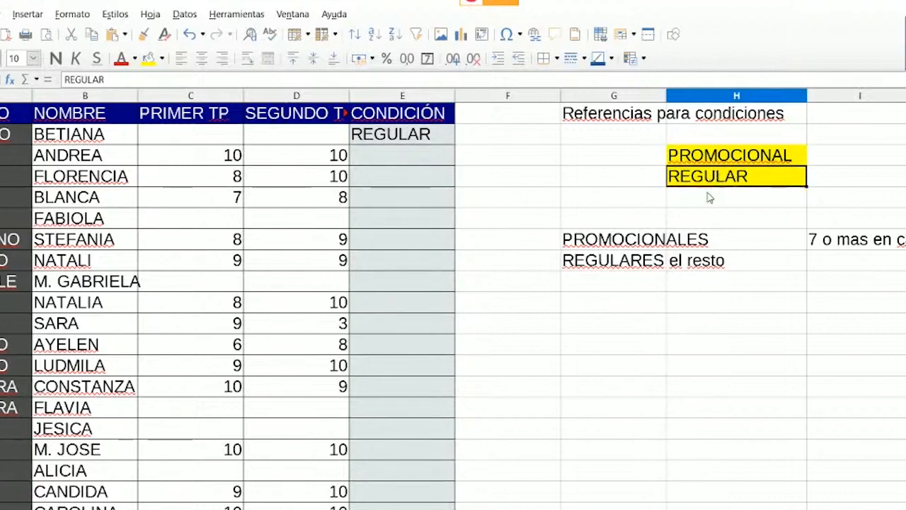
- Compare the relative references in the E2 formula with H3, H4 and the empty cells below them, using row 3 as example
{"action": "left_click", "coordinate": [710, 197]}
{"action": "left_click", "coordinate": [703, 226]}
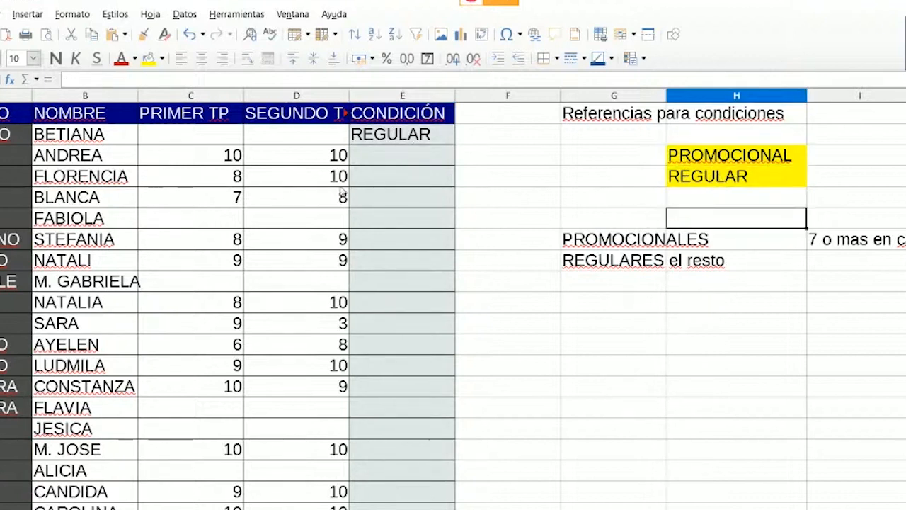
{"action": "left_click", "coordinate": [1, 156]}
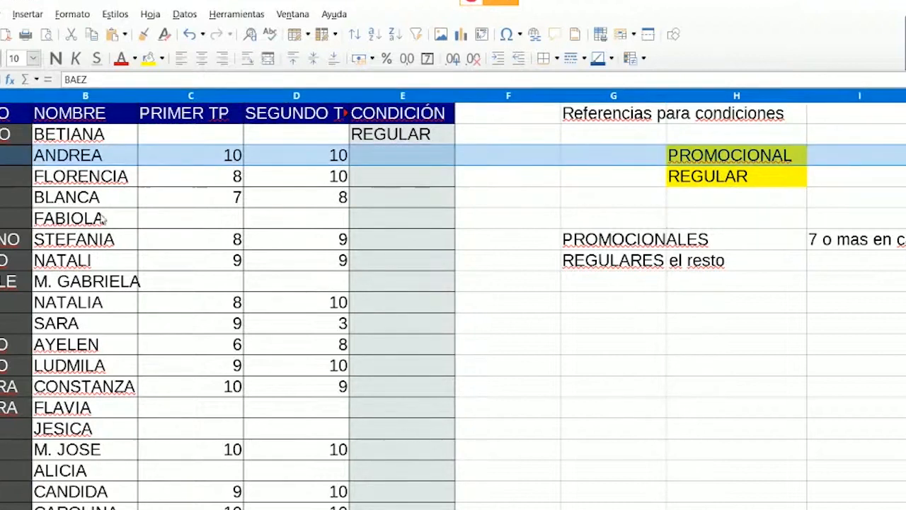
{"action": "left_click", "coordinate": [367, 141]}
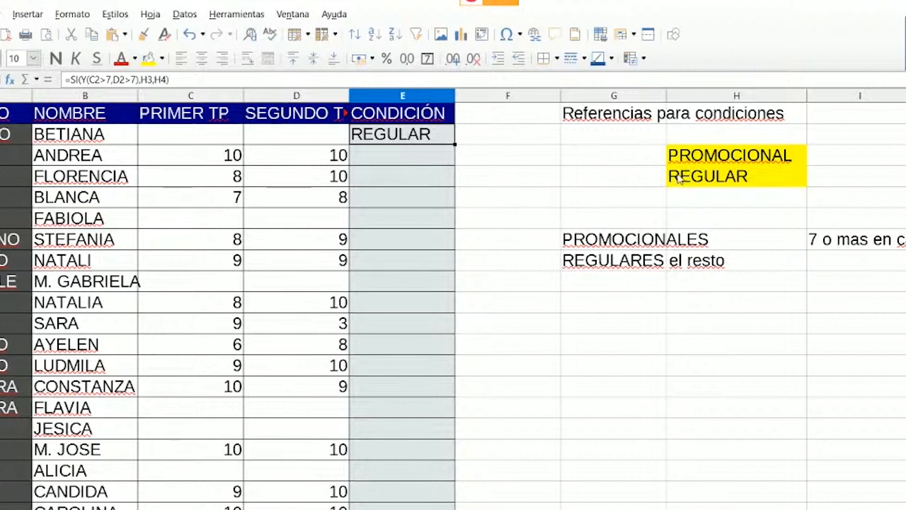
{"action": "left_click", "coordinate": [684, 163]}
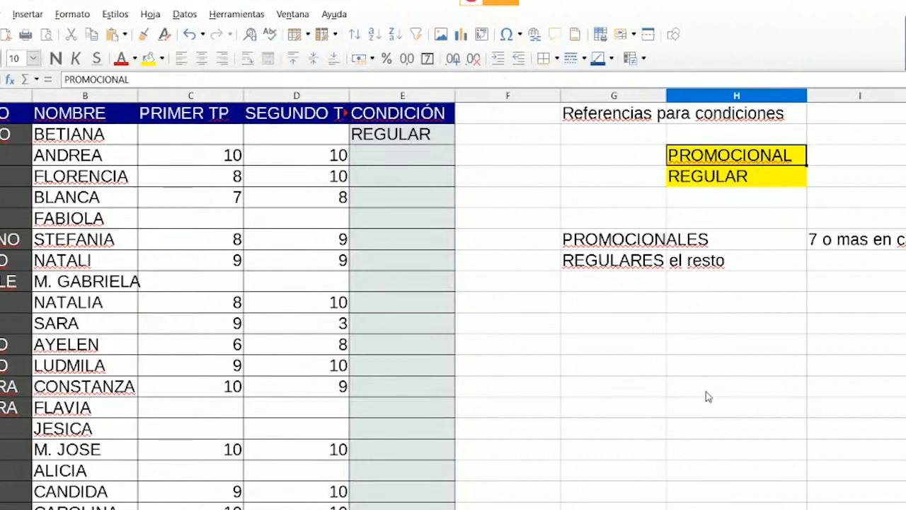
{"action": "left_click", "coordinate": [409, 141]}
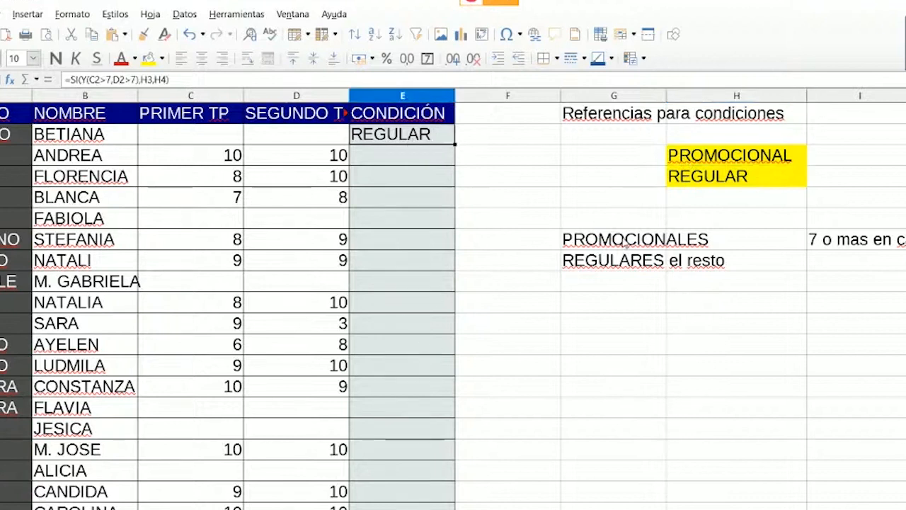
{"action": "left_click", "coordinate": [715, 157]}
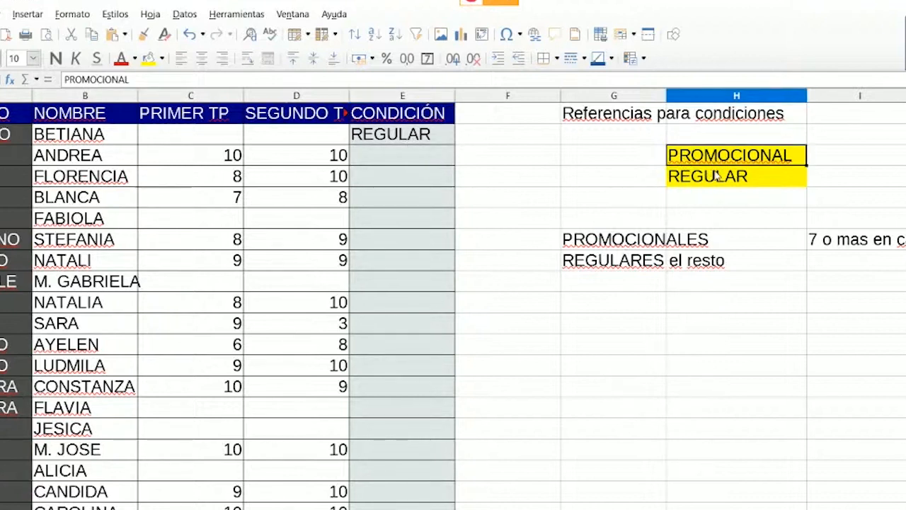
{"action": "left_click", "coordinate": [713, 183]}
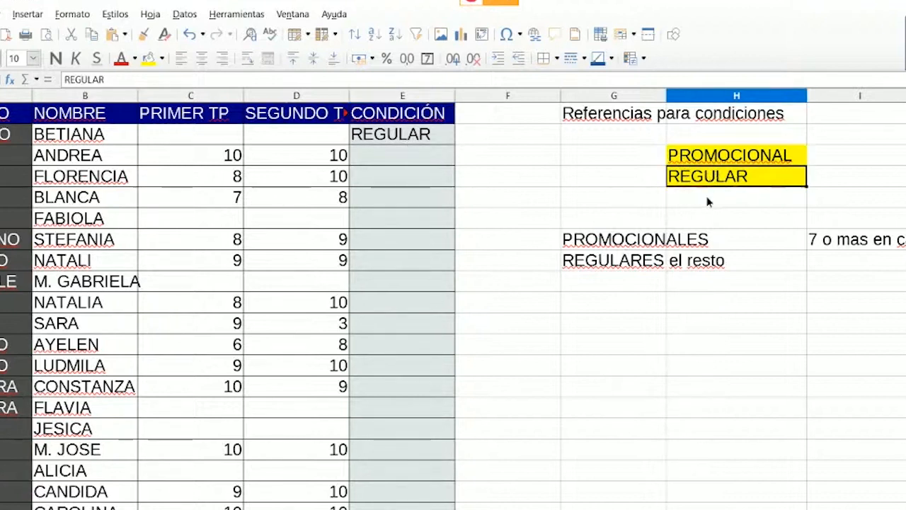
{"action": "left_click", "coordinate": [705, 217]}
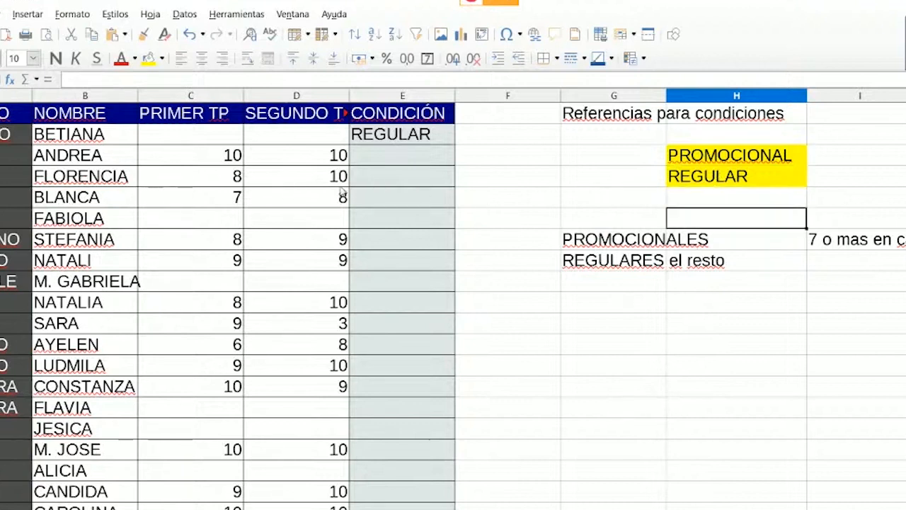
{"action": "left_click", "coordinate": [1, 155]}
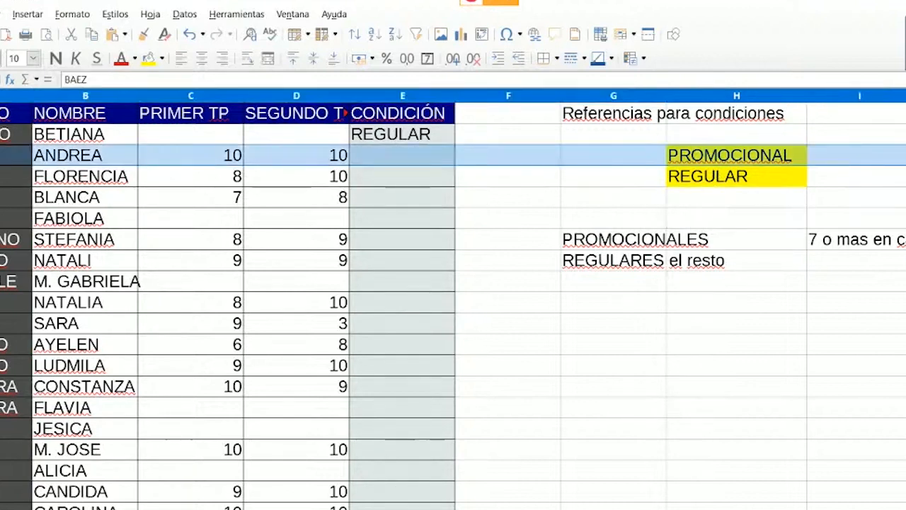
- Lock the reference rows in E2 as =SI(Y(C2>7,D2>7),H$3,H$4) and fill the formula down the CONDICIÓN column
{"action": "left_click", "coordinate": [380, 135]}
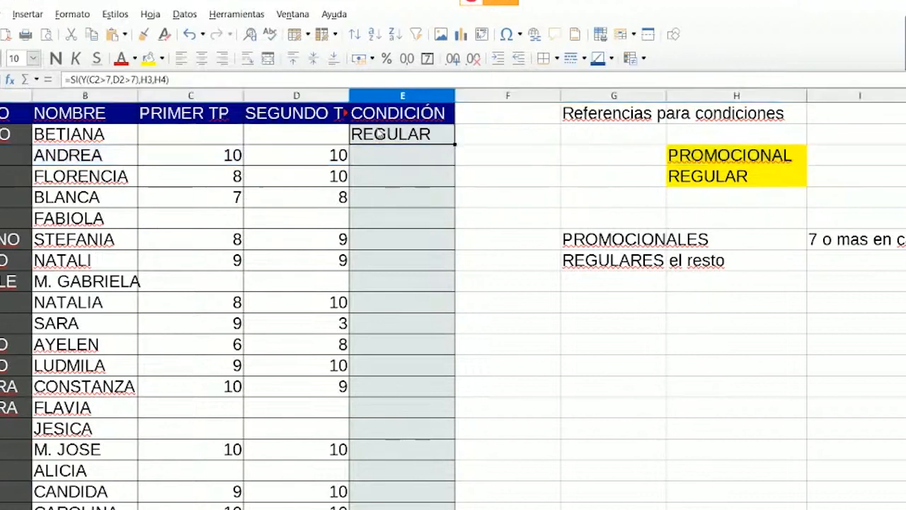
{"action": "left_click", "coordinate": [147, 79]}
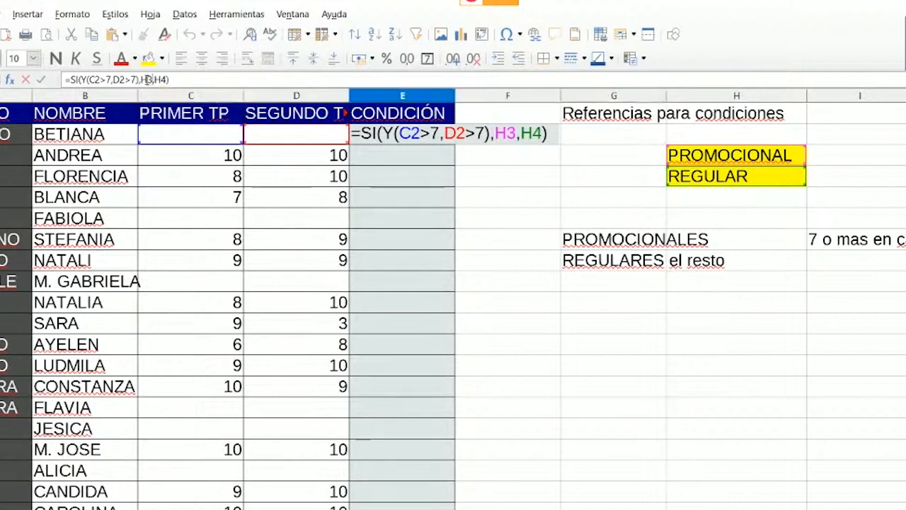
{"action": "type", "text": "$"}
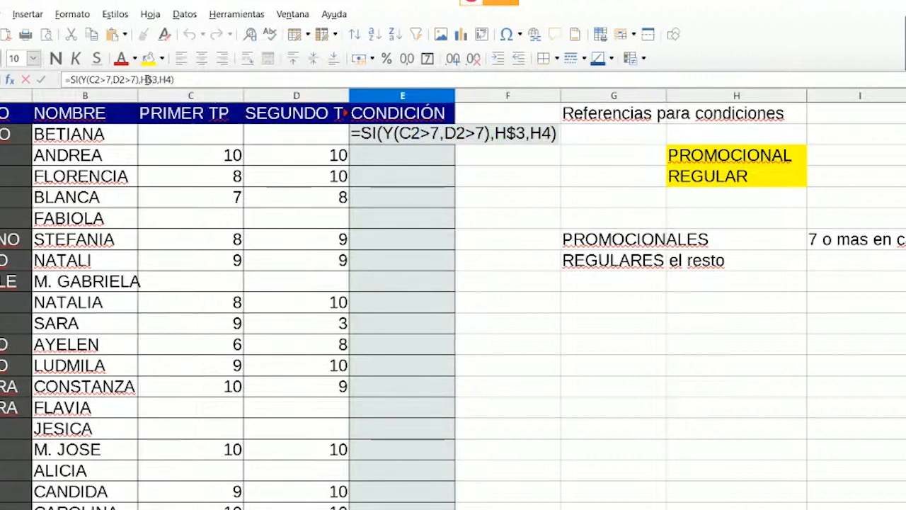
{"action": "left_click", "coordinate": [167, 79]}
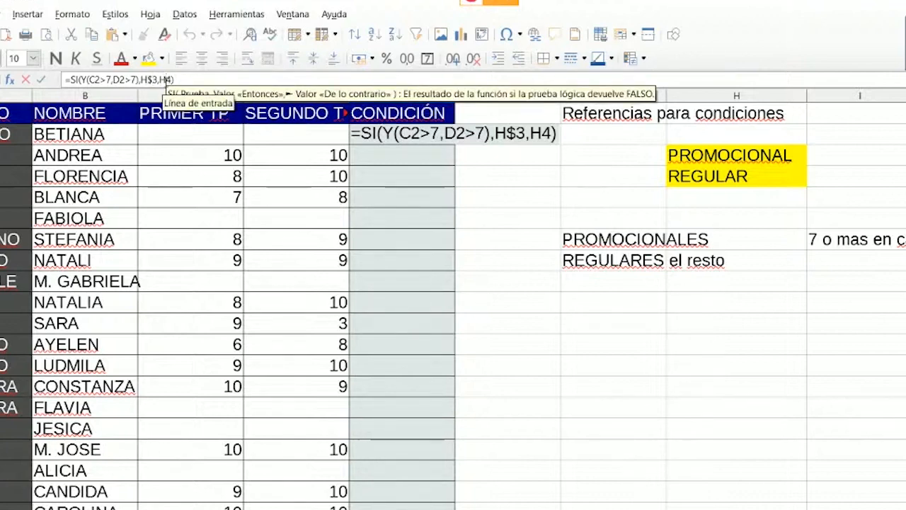
{"action": "type", "text": "$"}
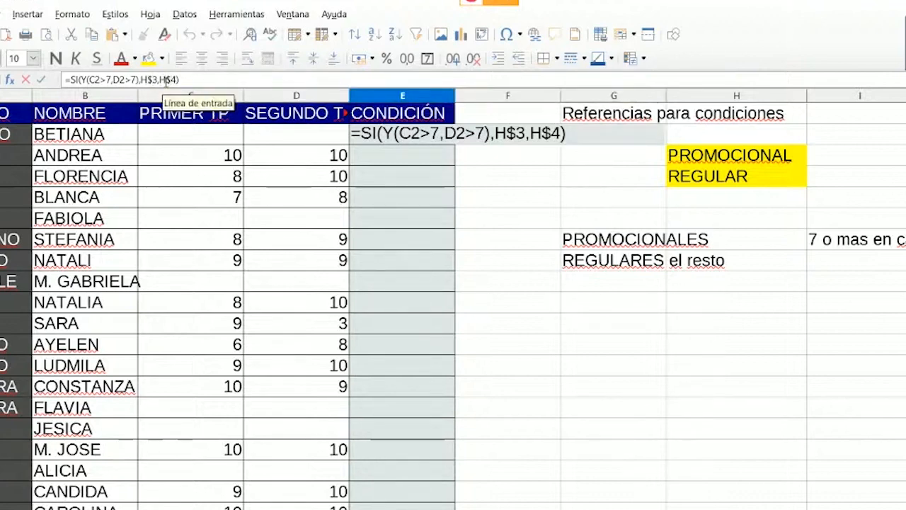
{"action": "key", "text": "alt+Return"}
{"action": "scroll", "coordinate": [384, 388], "scroll_direction": "up", "scroll_amount": 12}
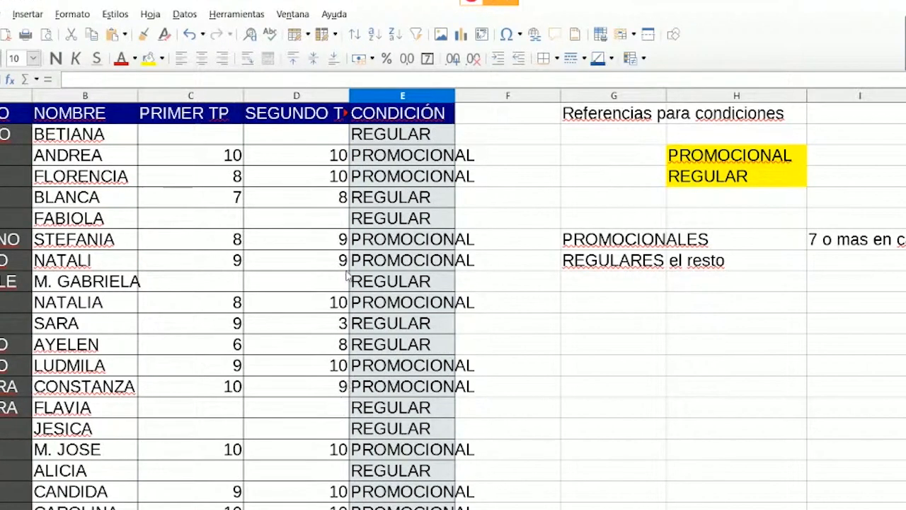
- Examine the structure and arguments of the E2 formula in the function wizard and look through the sheet
{"action": "left_click", "coordinate": [393, 142]}
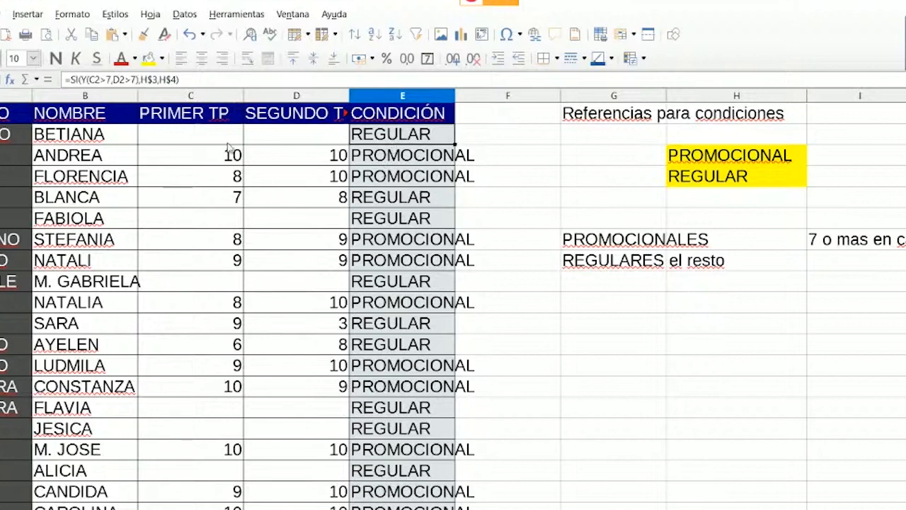
{"action": "left_click", "coordinate": [10, 79]}
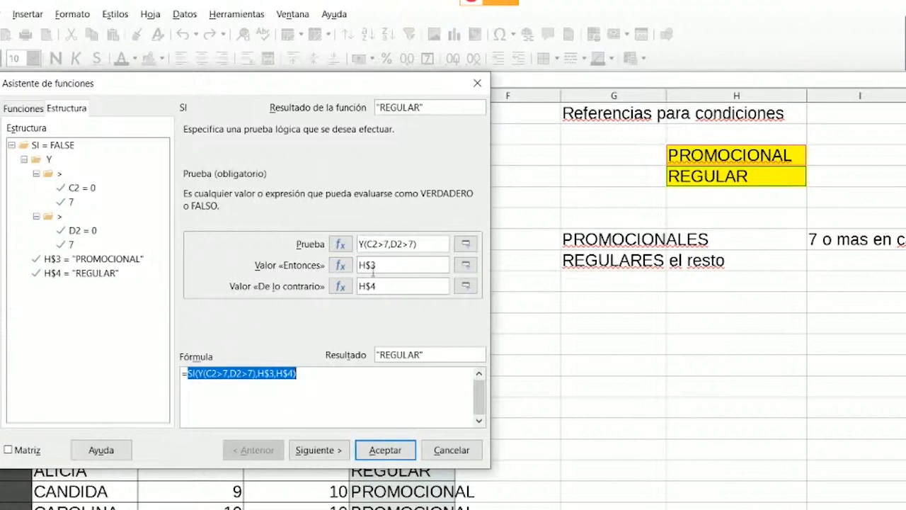
{"action": "left_click", "coordinate": [486, 84]}
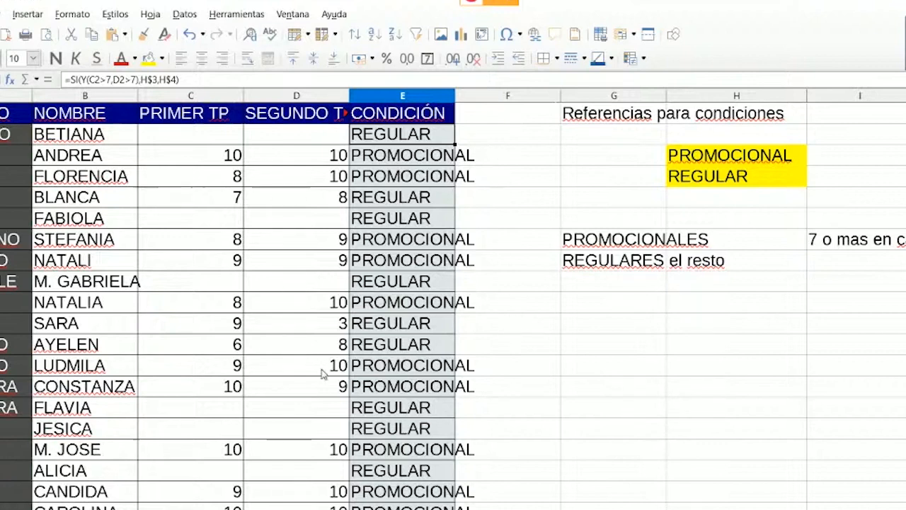
{"action": "scroll", "coordinate": [320, 373], "scroll_direction": "down", "scroll_amount": 6}
{"action": "scroll", "coordinate": [317, 371], "scroll_direction": "down", "scroll_amount": 7}
{"action": "scroll", "coordinate": [318, 370], "scroll_direction": "up", "scroll_amount": 13}
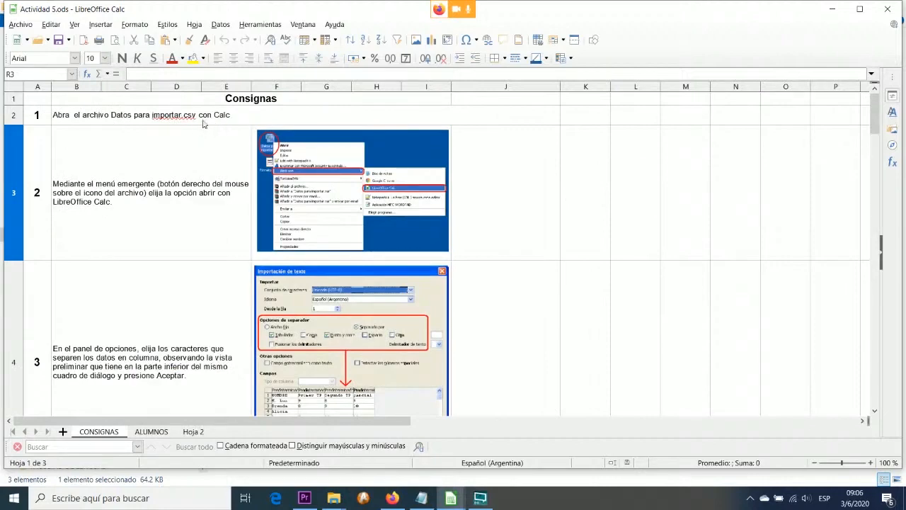
- Switch to the Actividad 5 folder in File Explorer and open the file Datos para importar with LibreOffice
{"action": "left_click", "coordinate": [334, 498]}
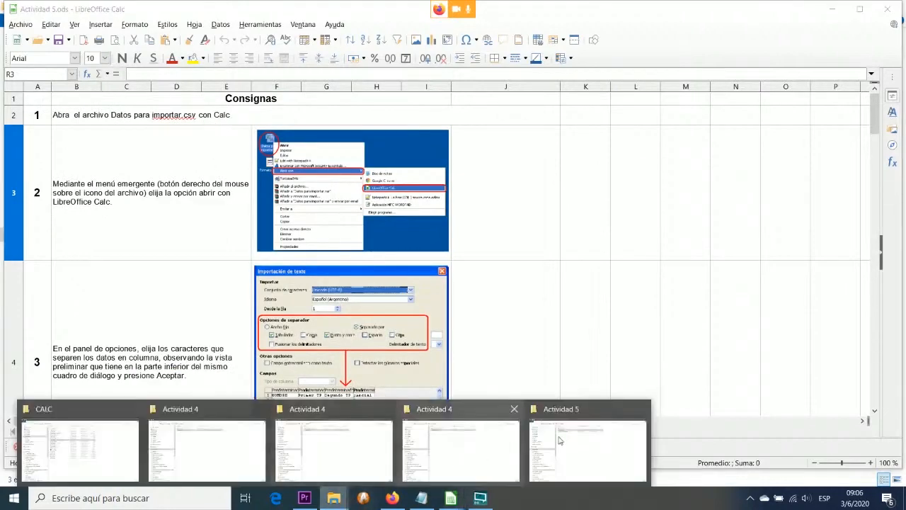
{"action": "left_click", "coordinate": [559, 441]}
{"action": "left_click", "coordinate": [260, 102]}
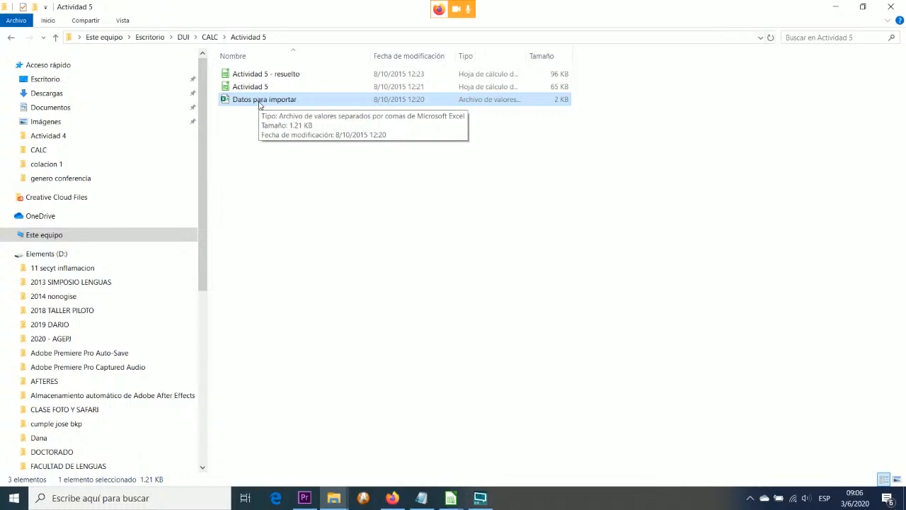
{"action": "right_click", "coordinate": [297, 101]}
{"action": "mouse_move", "coordinate": [508, 224]}
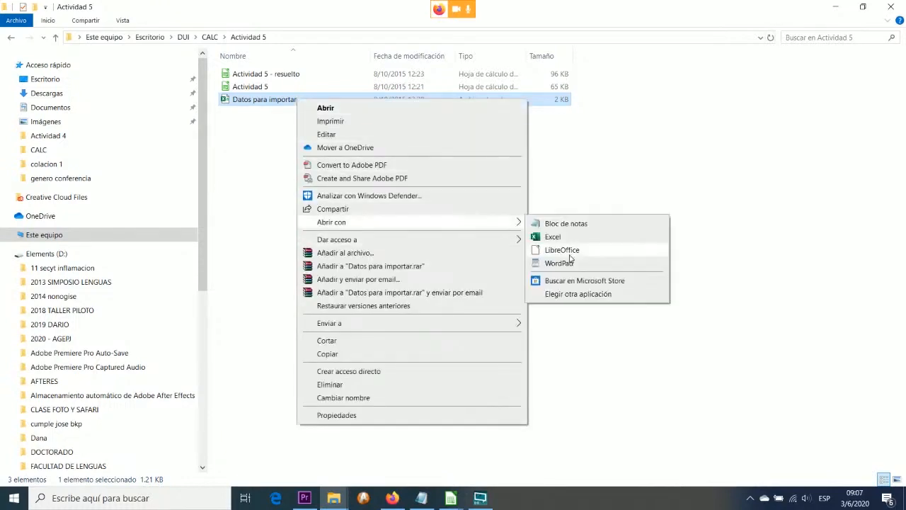
{"action": "left_click", "coordinate": [562, 249]}
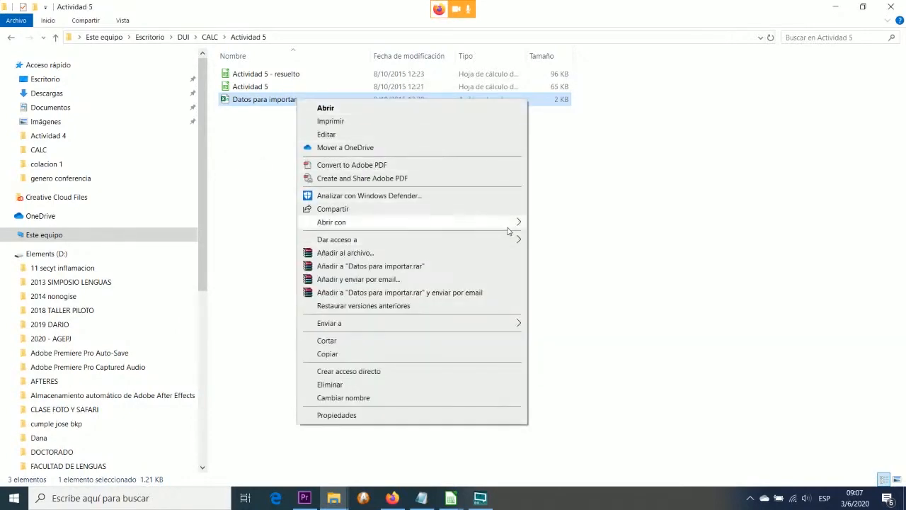
{"action": "mouse_move", "coordinate": [509, 224]}
{"action": "left_click", "coordinate": [572, 255]}
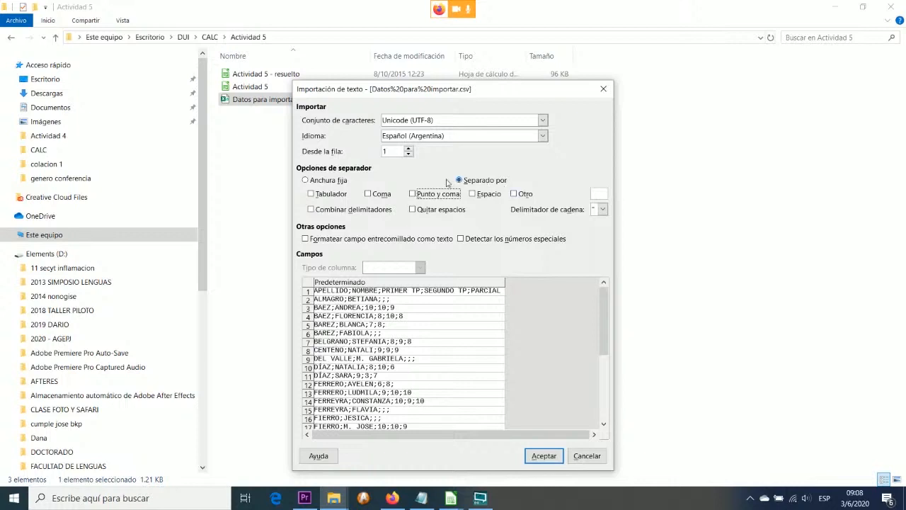
- Try the semicolon and space separators in turn to compare how the import preview splits the data
{"action": "left_click", "coordinate": [413, 194]}
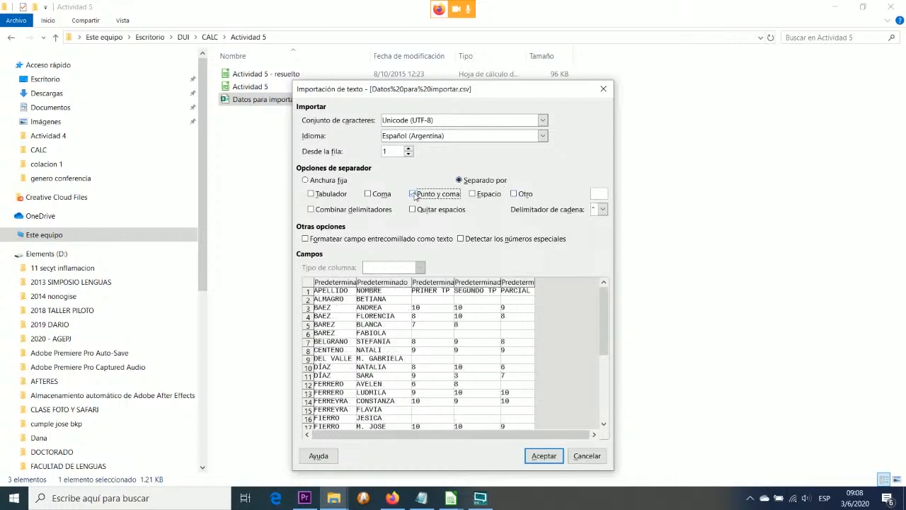
{"action": "left_click", "coordinate": [412, 194]}
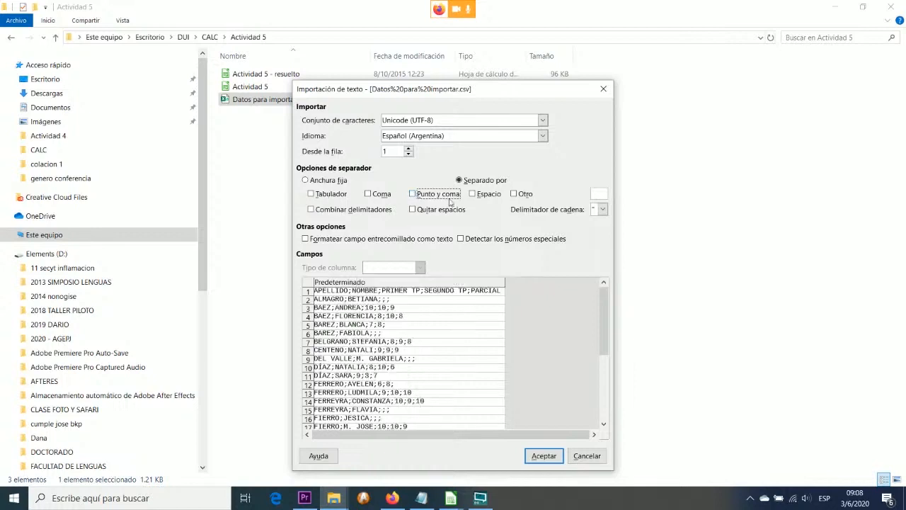
{"action": "left_click", "coordinate": [473, 194]}
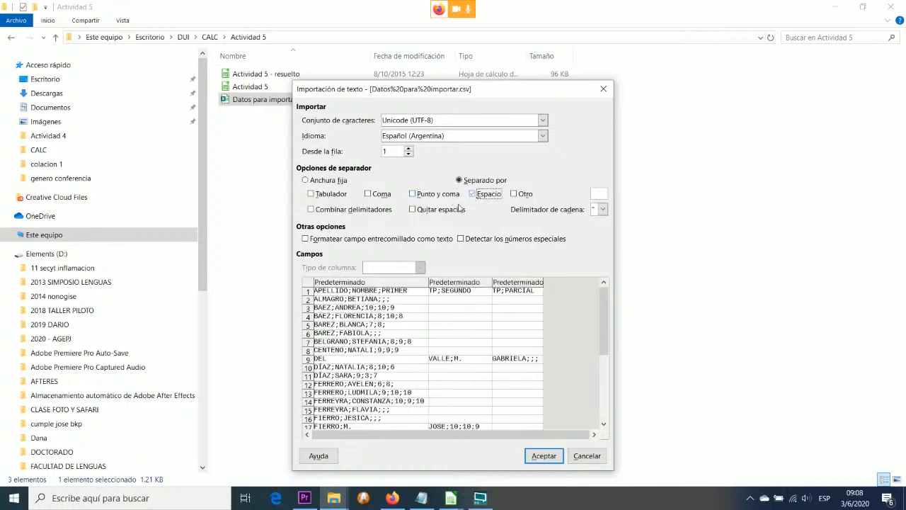
{"action": "left_click", "coordinate": [474, 195]}
- Import the file with Punto y coma as the separator and copy the range A1:E57
{"action": "left_click", "coordinate": [413, 194]}
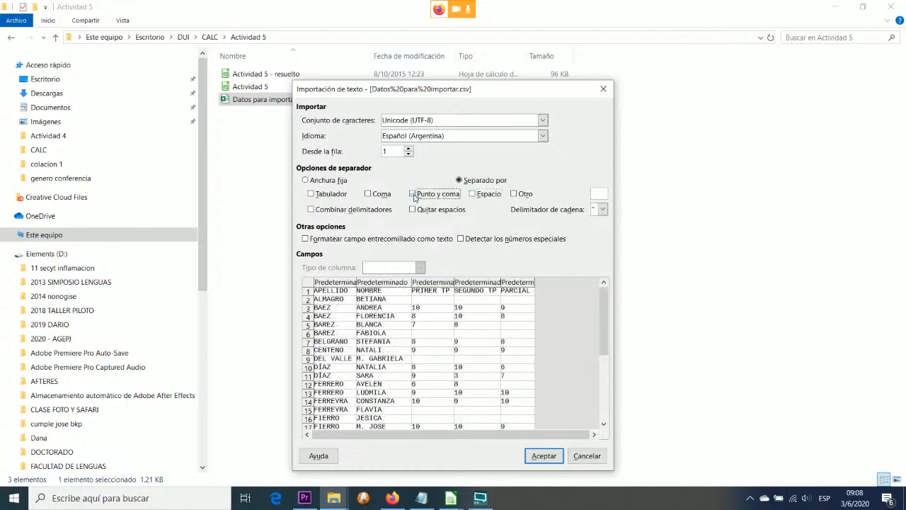
{"action": "left_click", "coordinate": [544, 456]}
{"action": "left_click_drag", "start_coordinate": [50, 95], "coordinate": [409, 230]}
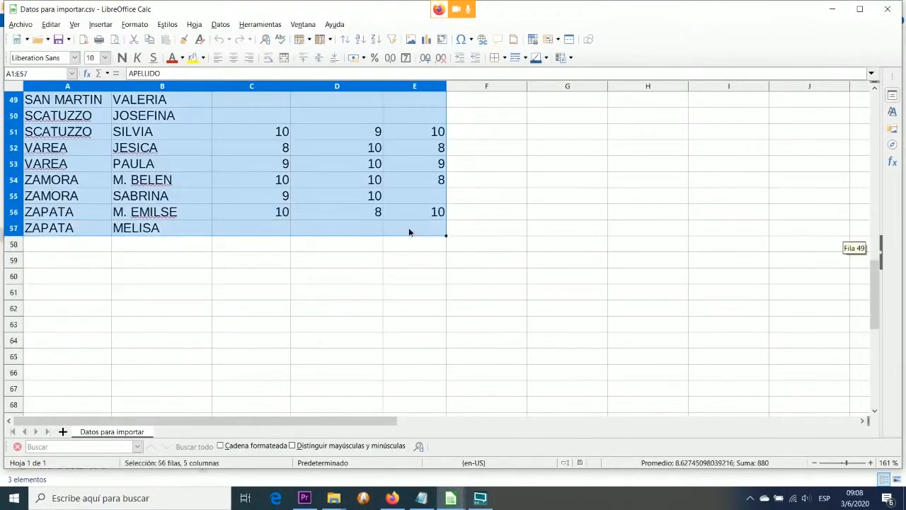
{"action": "right_click", "coordinate": [410, 231]}
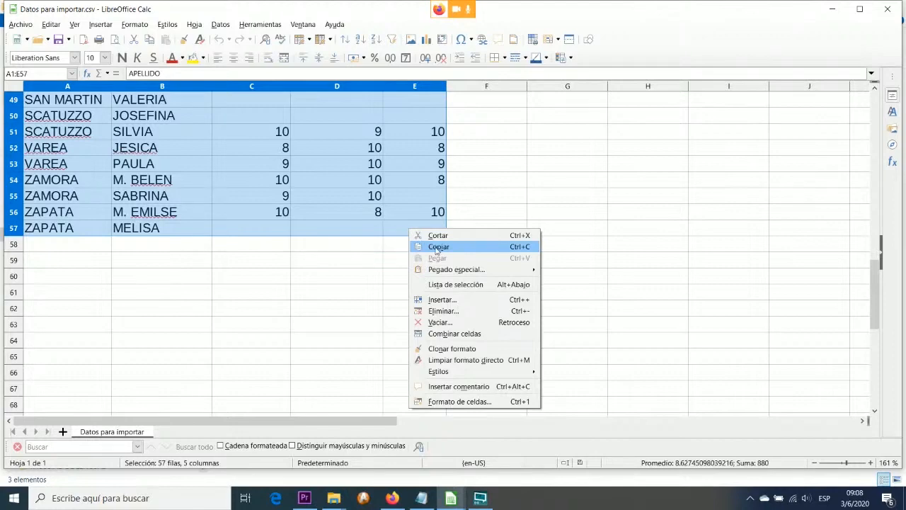
{"action": "left_click", "coordinate": [436, 249]}
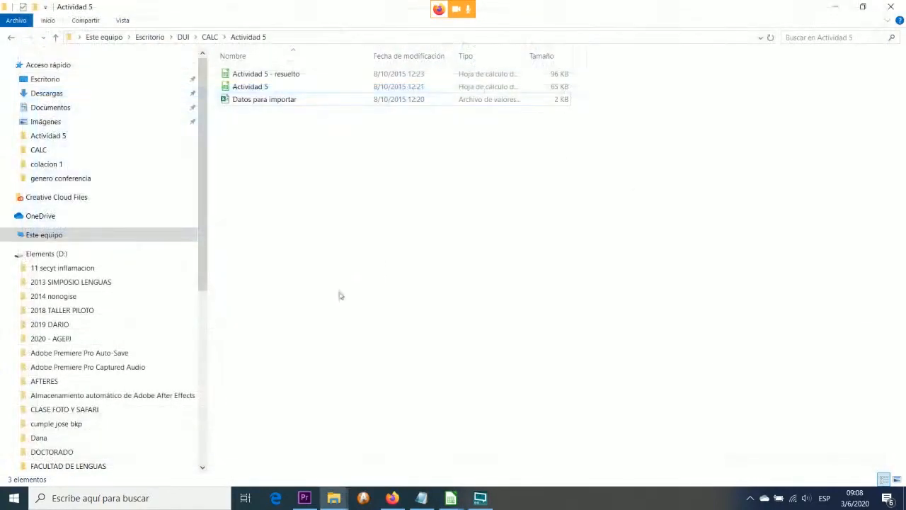
- Paste the copied data into the ALUMNOS sheet of Actividad 5.ods starting at cell A1
{"action": "left_click", "coordinate": [458, 501]}
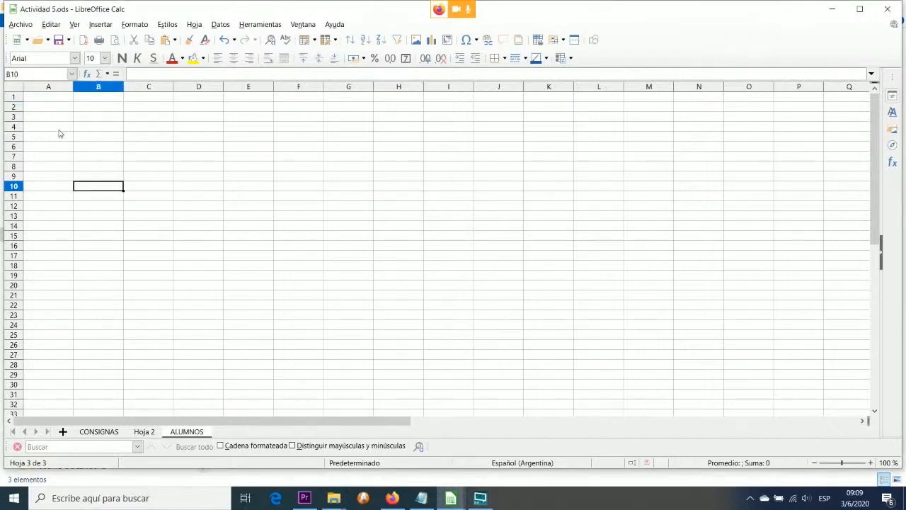
{"action": "left_click", "coordinate": [54, 99]}
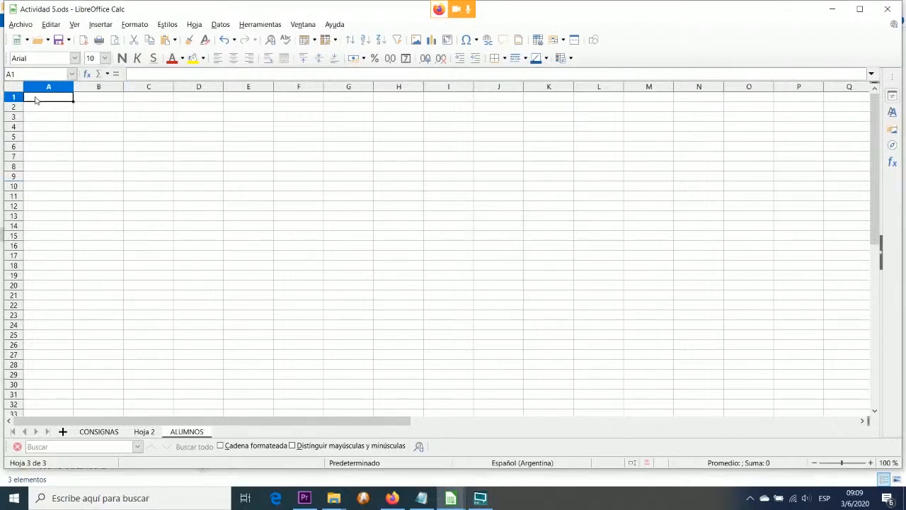
{"action": "key", "text": "ctrl+v"}
- Check instructions 4 and 5 on the CONSIGNAS sheet for the next task on the pasted data
{"action": "left_click", "coordinate": [98, 431]}
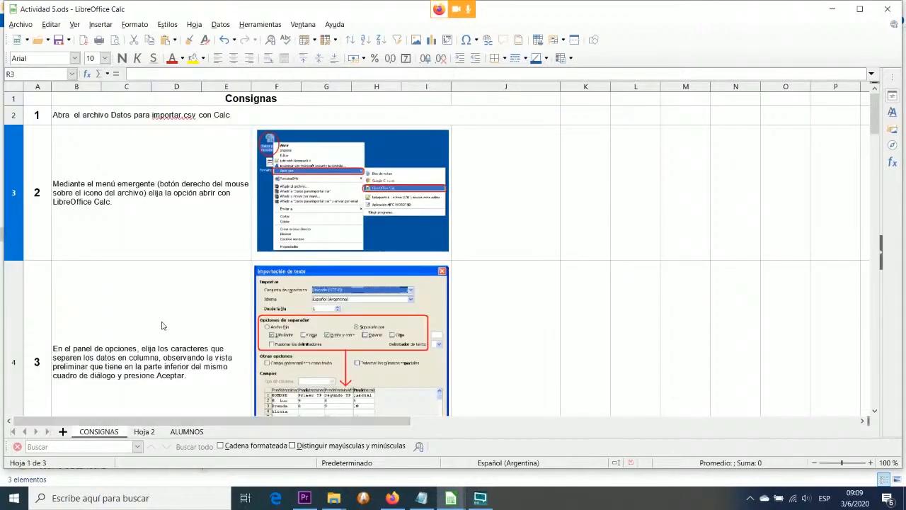
{"action": "scroll", "coordinate": [86, 331], "scroll_direction": "down", "scroll_amount": 1}
{"action": "left_click", "coordinate": [86, 331]}
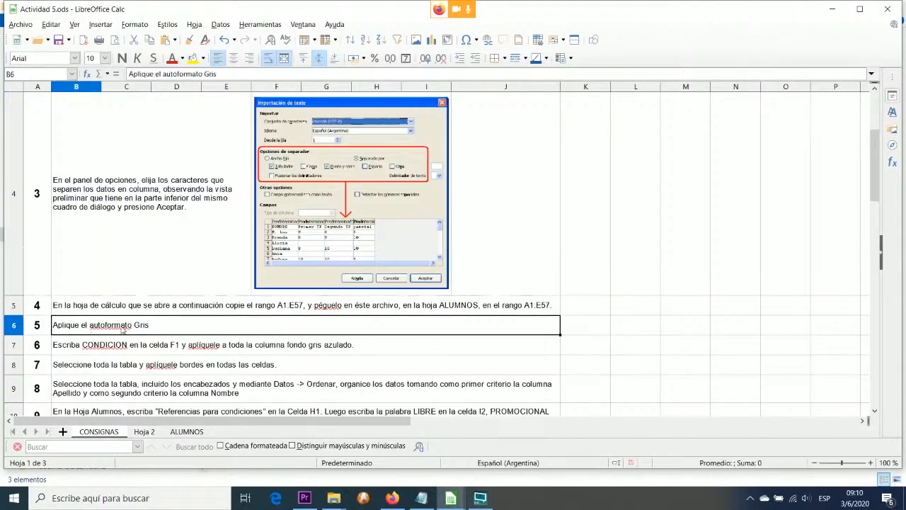
- Apply the Predeterminado automatic format style to the range A1:E57 on the ALUMNOS sheet
{"action": "left_click", "coordinate": [186, 431]}
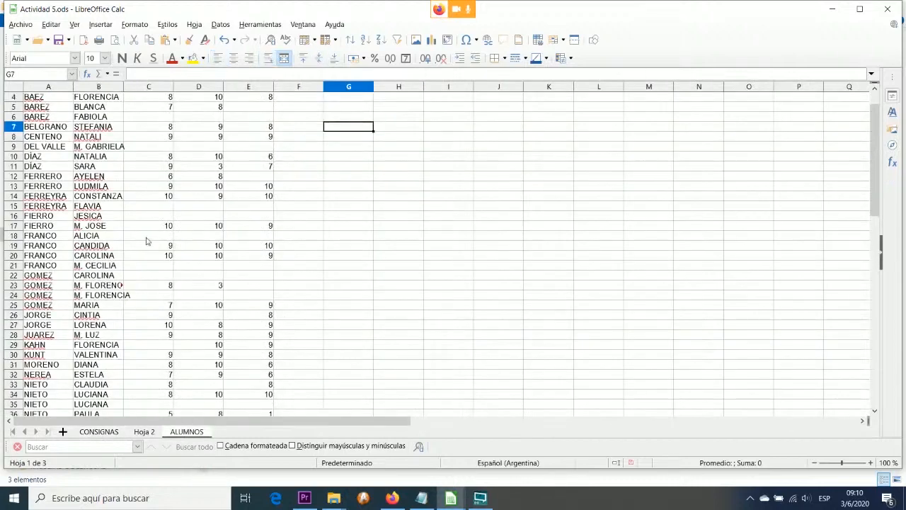
{"action": "scroll", "coordinate": [52, 104], "scroll_direction": "up", "scroll_amount": 1}
{"action": "left_click_drag", "start_coordinate": [42, 97], "coordinate": [260, 393]}
{"action": "left_click", "coordinate": [135, 24]}
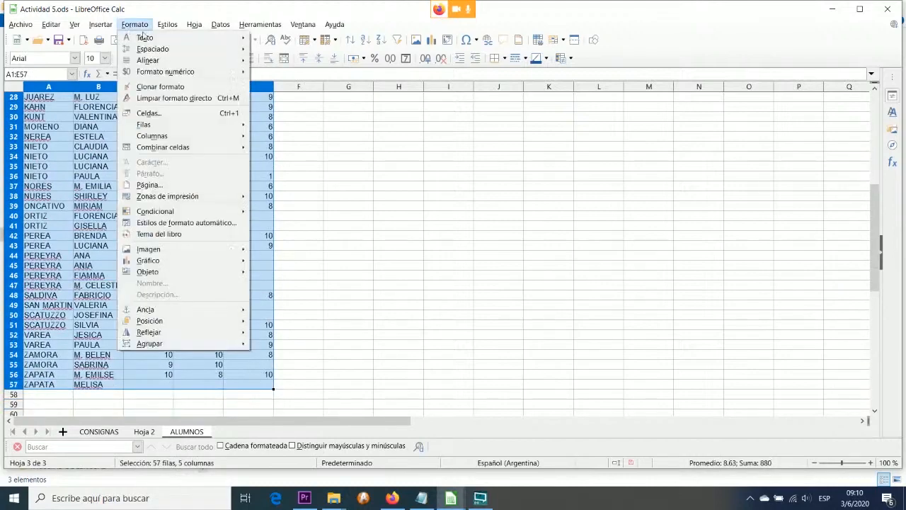
{"action": "left_click", "coordinate": [197, 223]}
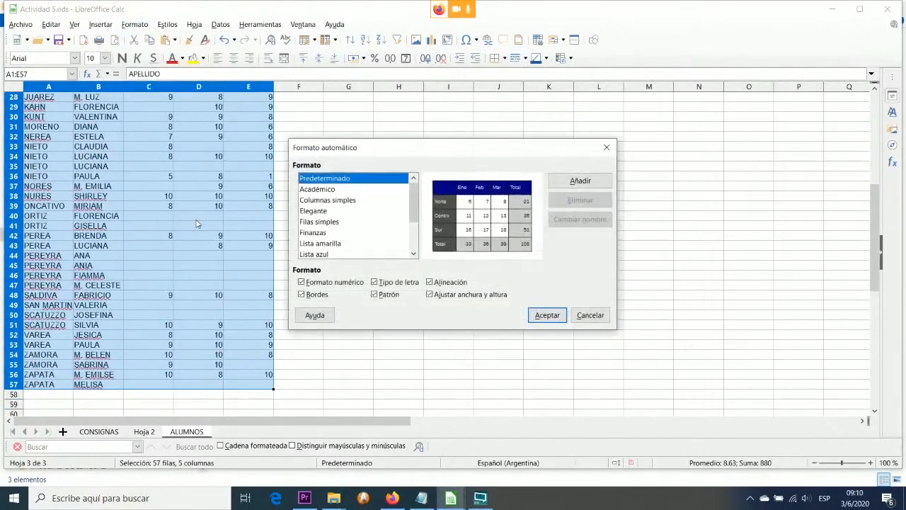
{"action": "left_click", "coordinate": [547, 315]}
{"action": "left_click", "coordinate": [357, 276]}
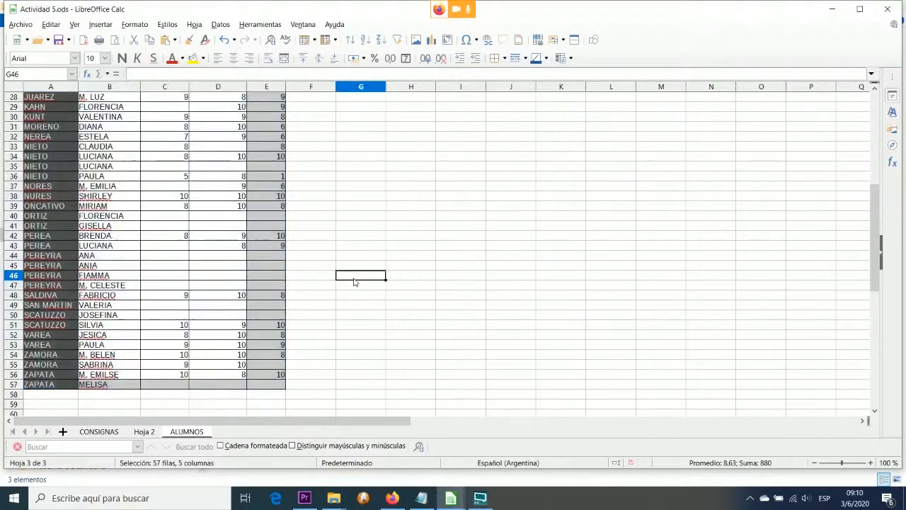
{"action": "scroll", "coordinate": [366, 278], "scroll_direction": "up", "scroll_amount": 6}
- Check instruction 6 on the CONSIGNAS sheet and enter the header CONDICIÓN in cell F1 of the ALUMNOS sheet
{"action": "left_click", "coordinate": [98, 431]}
{"action": "left_click", "coordinate": [67, 347]}
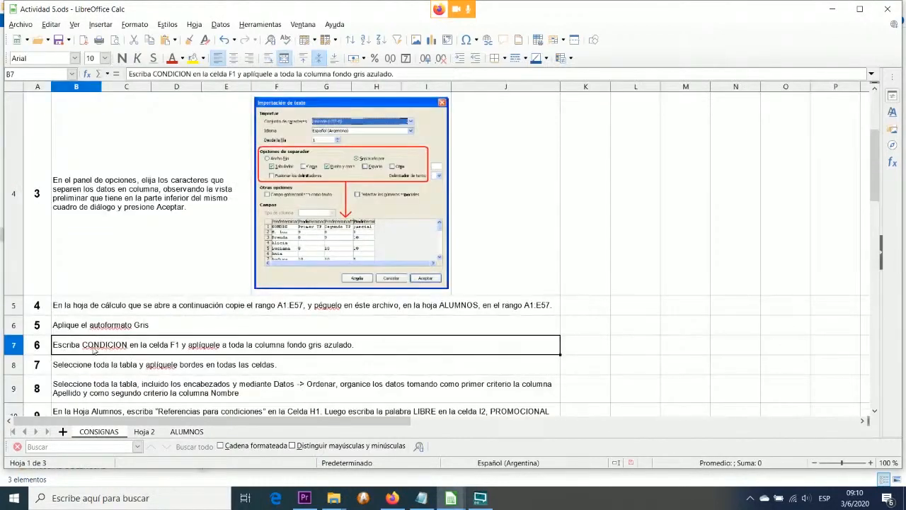
{"action": "left_click", "coordinate": [187, 432]}
{"action": "left_click", "coordinate": [311, 97]}
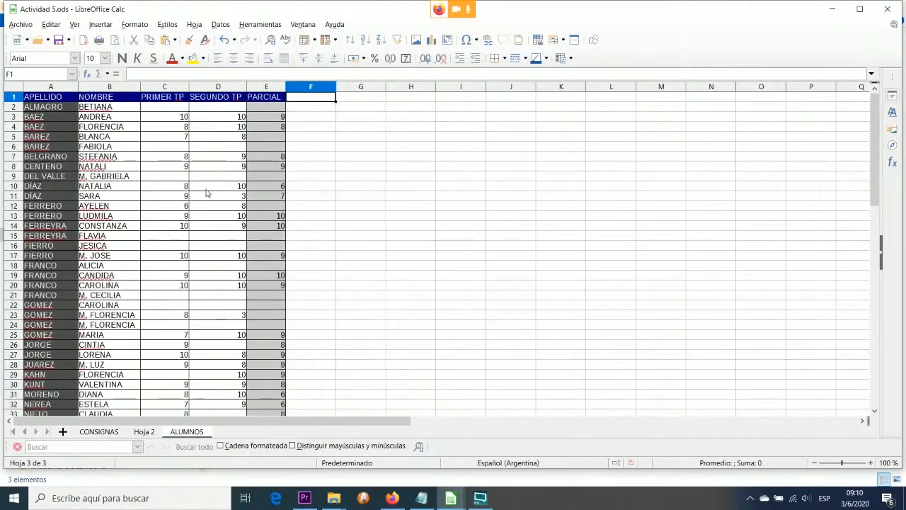
{"action": "type", "text": "CONDICI"}
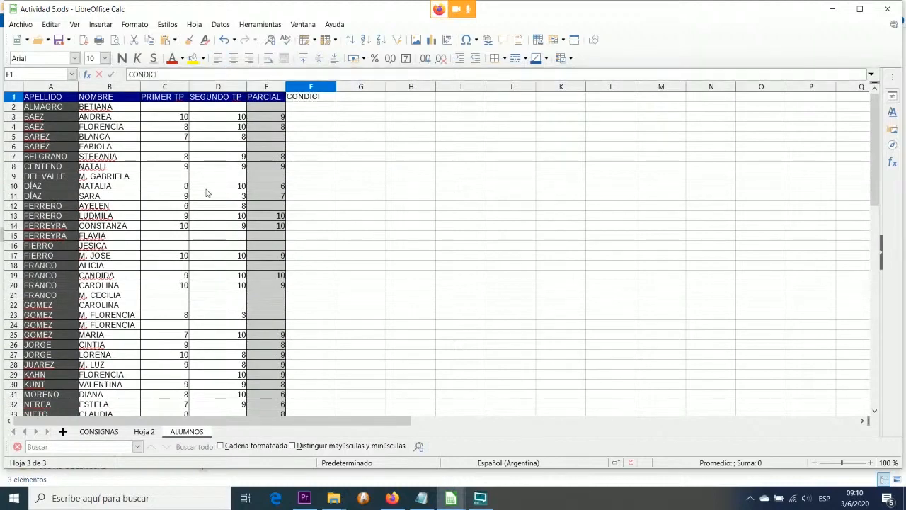
{"action": "type", "text": "ÓN"}
{"action": "key", "text": "Return"}
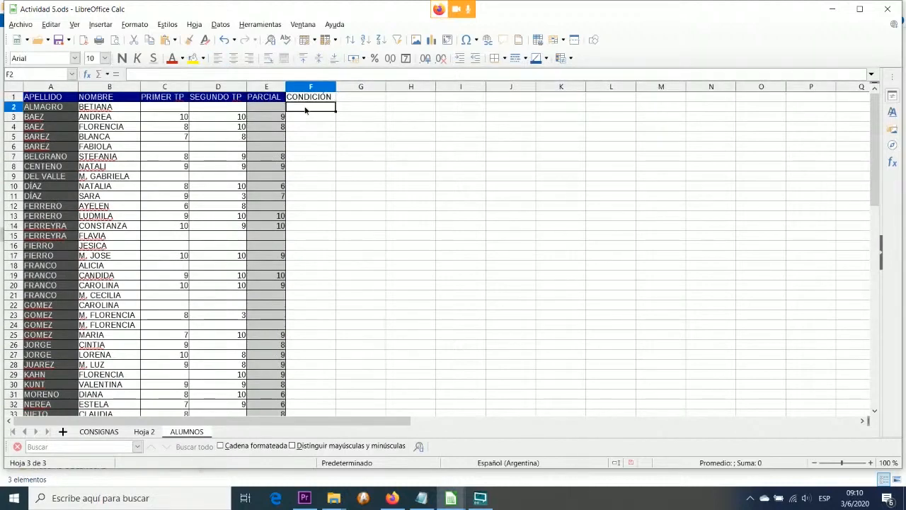
- Fill the CONDICIÓN column cells F2:F57 with a light bluish-gray background
{"action": "scroll", "coordinate": [316, 240], "scroll_direction": "down", "scroll_amount": 4}
{"action": "left_click_drag", "start_coordinate": [308, 108], "coordinate": [318, 266]}
{"action": "scroll", "coordinate": [318, 307], "scroll_direction": "down", "scroll_amount": 9}
{"action": "right_click", "coordinate": [318, 266]}
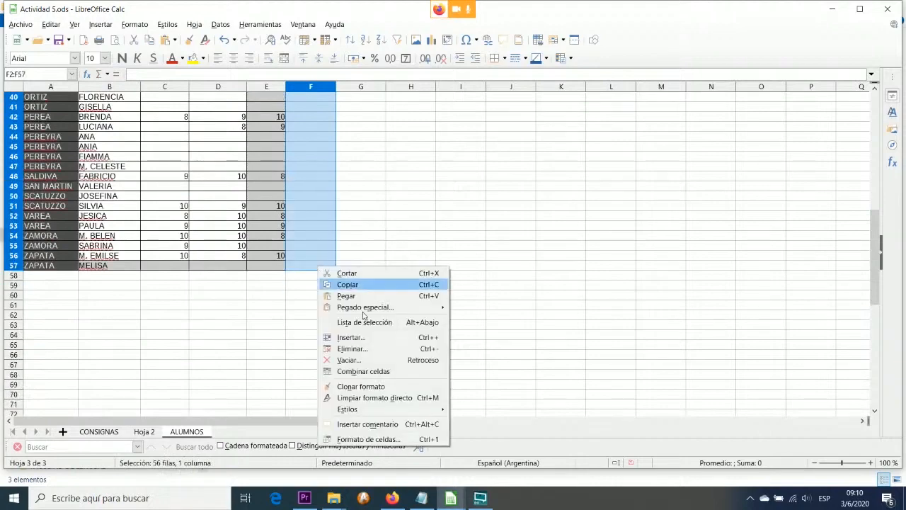
{"action": "left_click", "coordinate": [355, 439]}
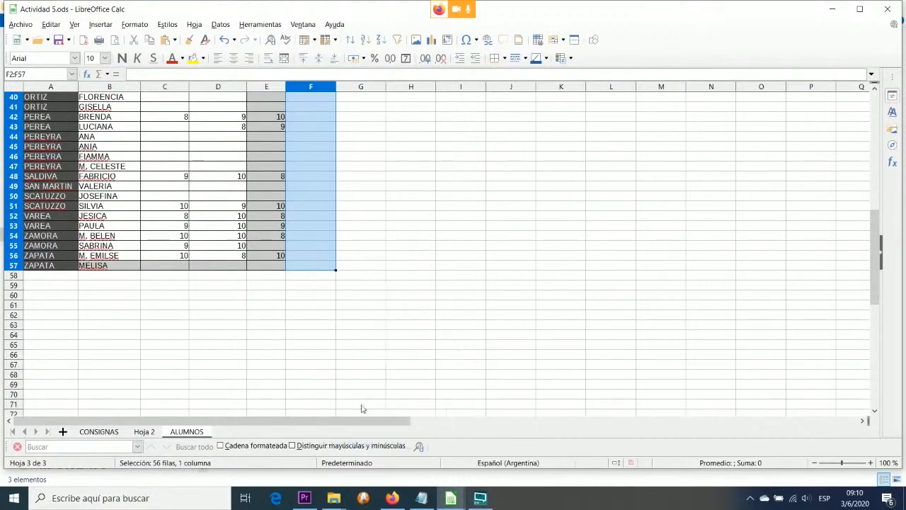
{"action": "left_click", "coordinate": [473, 135]}
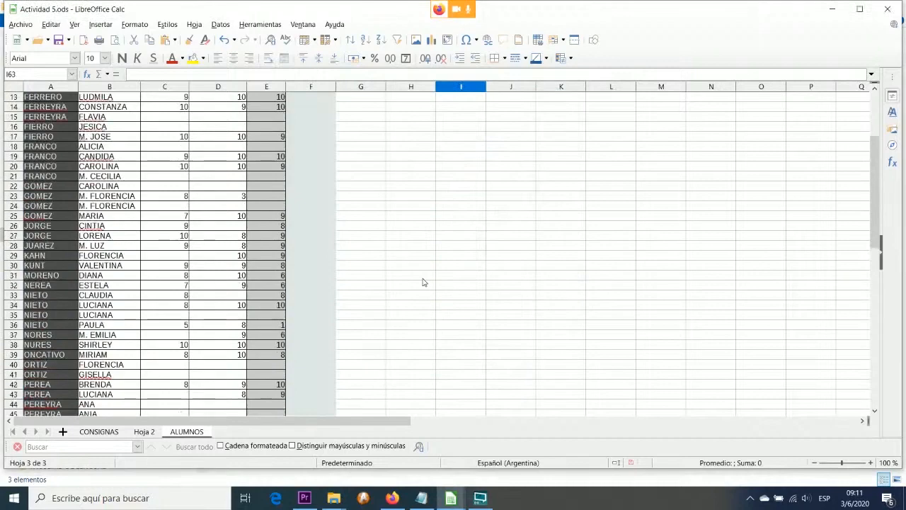
{"action": "scroll", "coordinate": [423, 282], "scroll_direction": "up", "scroll_amount": 4}
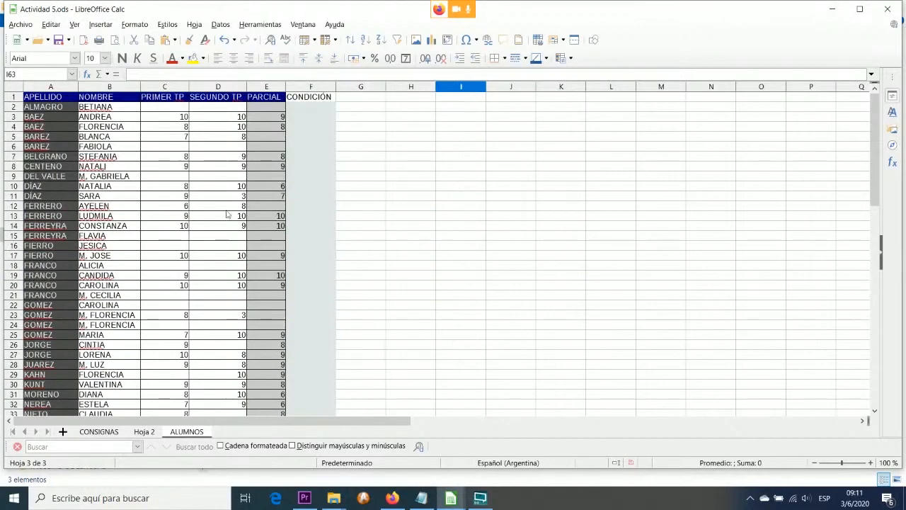
- Check instruction 7 and apply an outer border with all inner lines to the whole table A1:F57 on the ALUMNOS sheet
{"action": "left_click", "coordinate": [105, 431]}
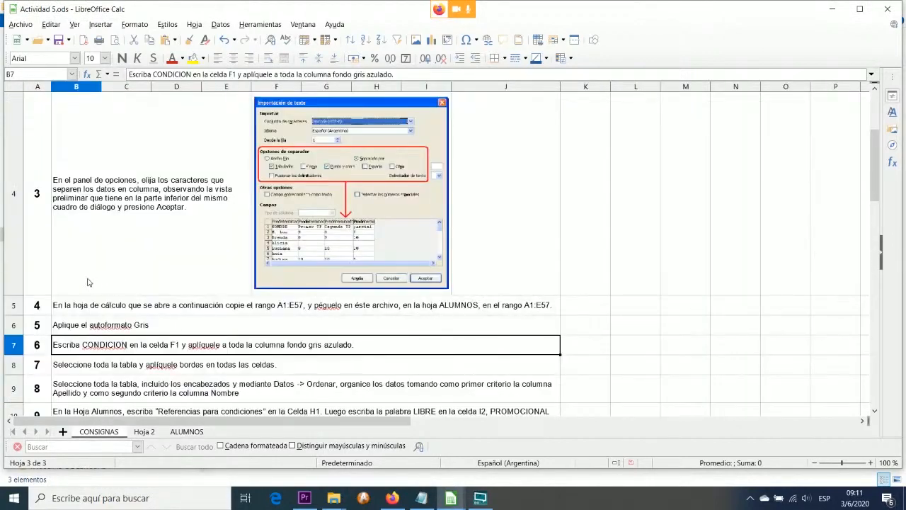
{"action": "left_click", "coordinate": [96, 371]}
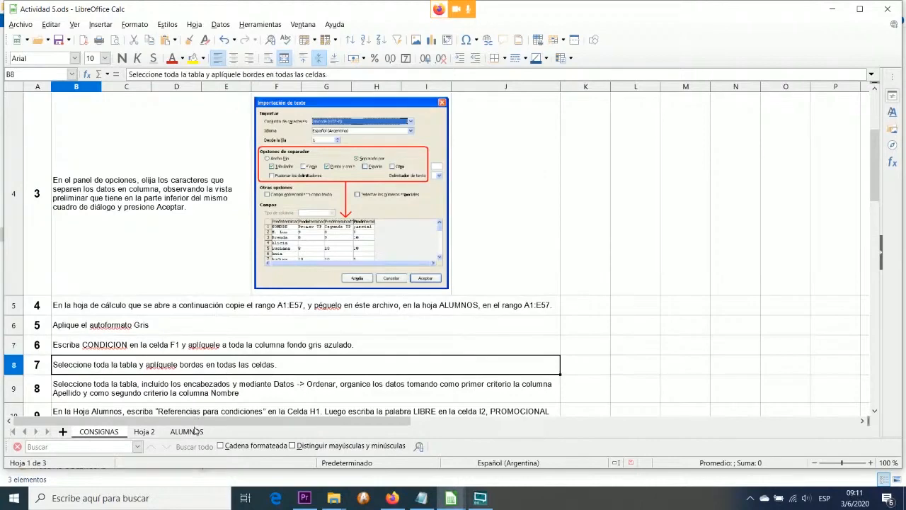
{"action": "left_click", "coordinate": [195, 431]}
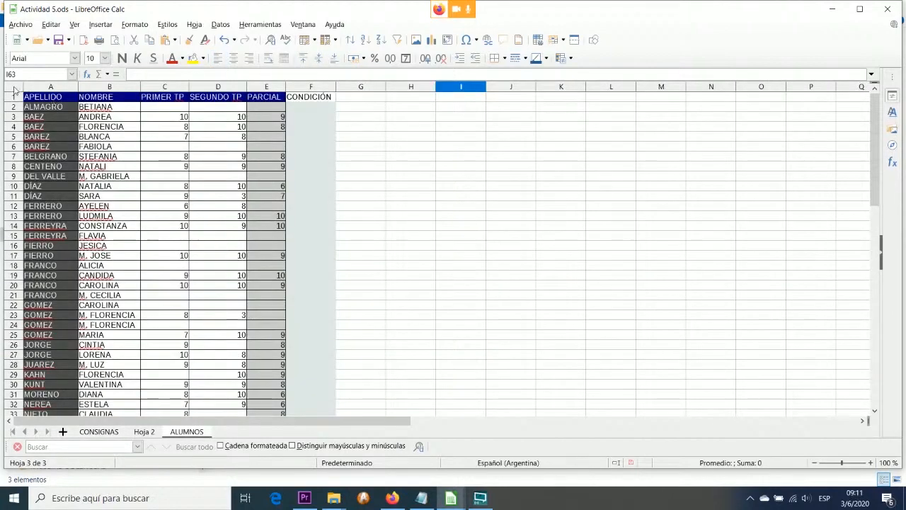
{"action": "left_click", "coordinate": [15, 90]}
{"action": "left_click", "coordinate": [33, 99]}
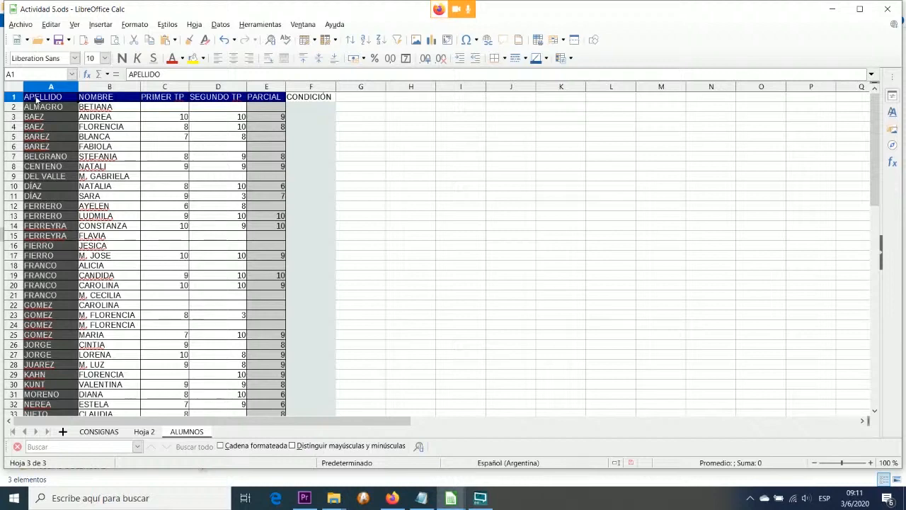
{"action": "right_click", "coordinate": [227, 138]}
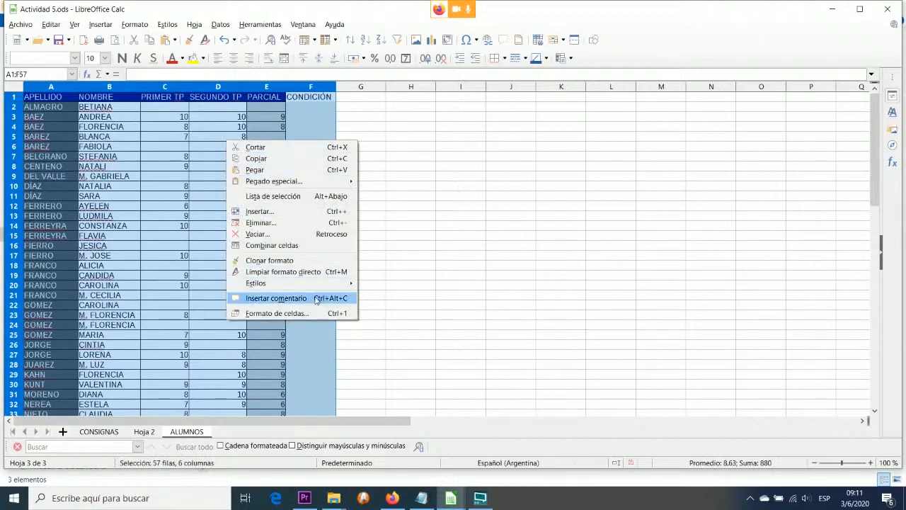
{"action": "left_click", "coordinate": [299, 312]}
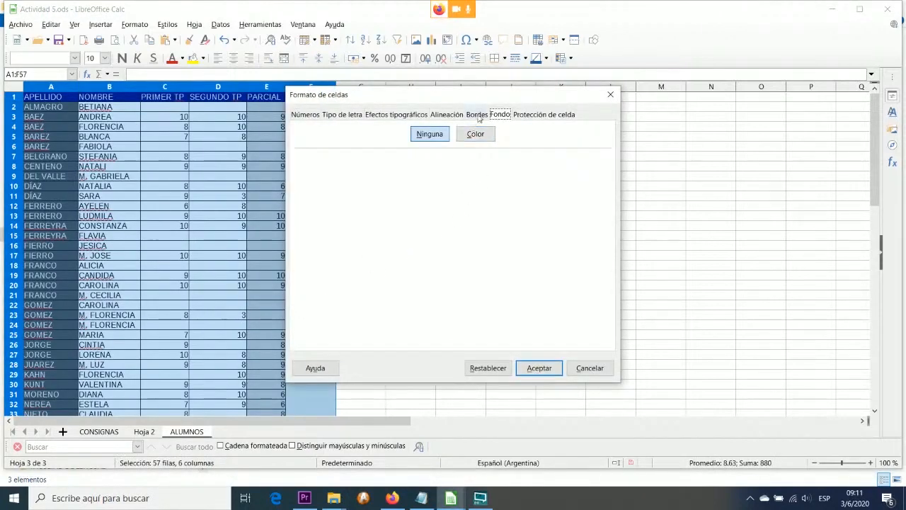
{"action": "left_click", "coordinate": [478, 115]}
{"action": "left_click", "coordinate": [414, 143]}
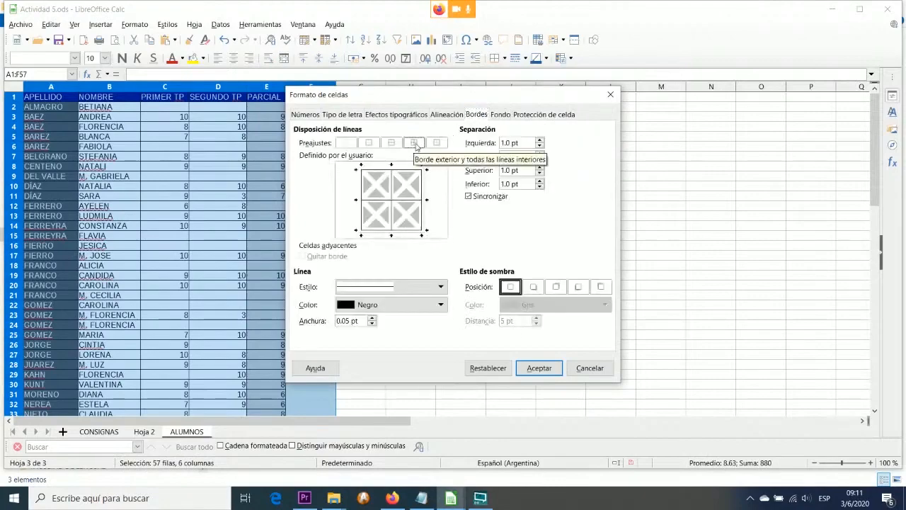
{"action": "left_click", "coordinate": [536, 369]}
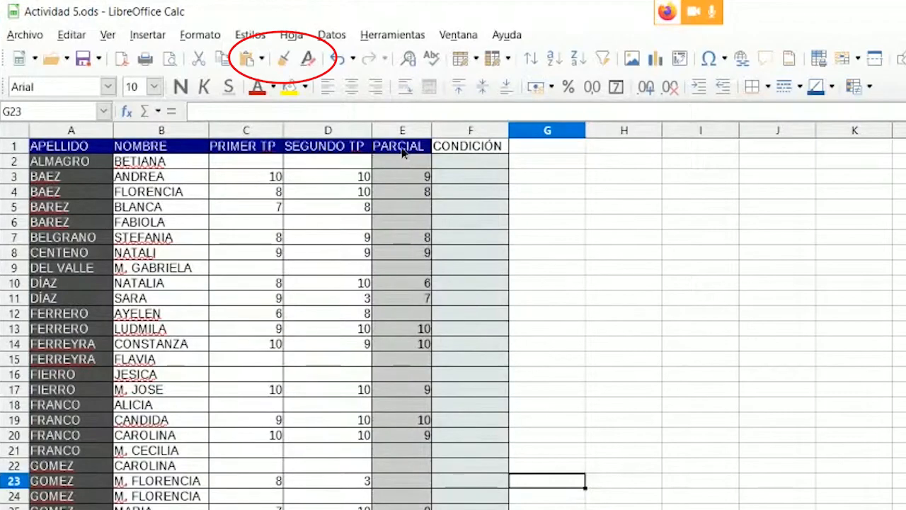
- Clone the formatting of the PARCIAL header in E1 onto the CONDICIÓN header in F1
{"action": "left_click", "coordinate": [267, 97]}
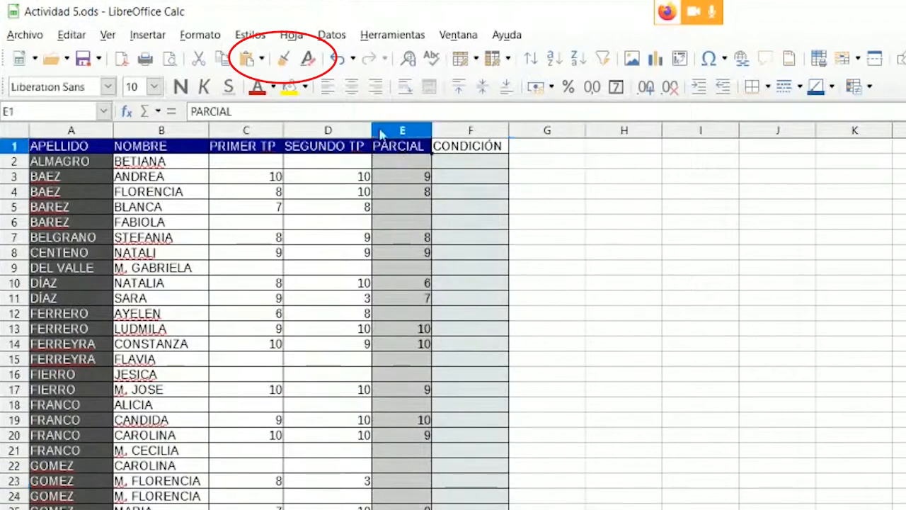
{"action": "left_click", "coordinate": [286, 62]}
{"action": "left_click", "coordinate": [470, 146]}
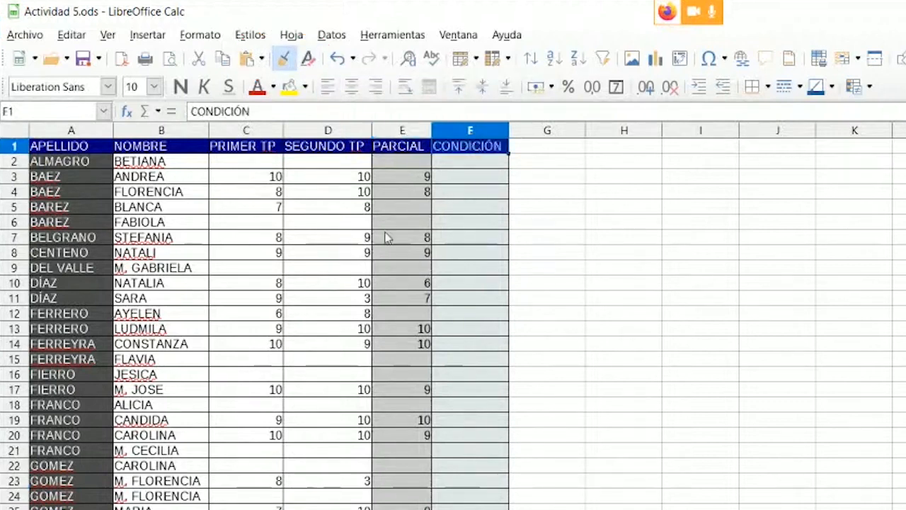
{"action": "left_click", "coordinate": [546, 219]}
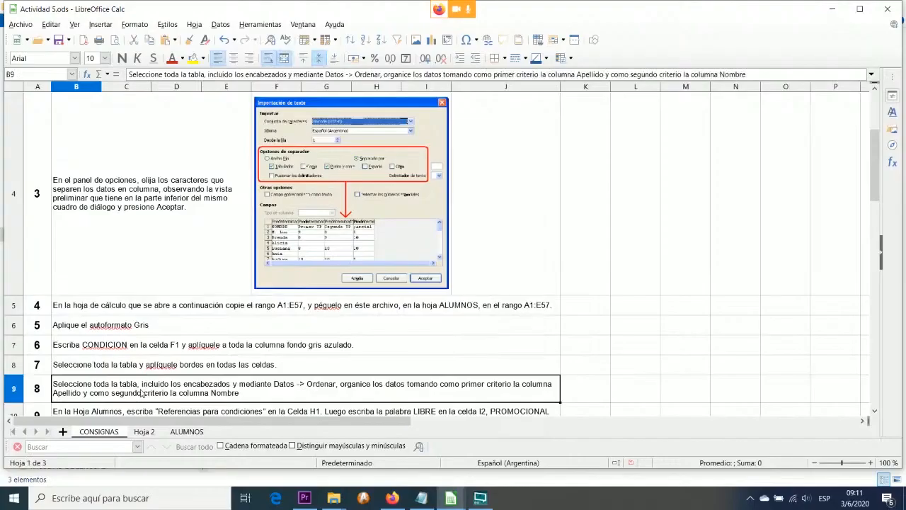
- Sort the ALUMNOS table A1:F57 ascending by APELLIDO as the first key and NOMBRE as the second
{"action": "scroll", "coordinate": [141, 393], "scroll_direction": "down", "scroll_amount": 1}
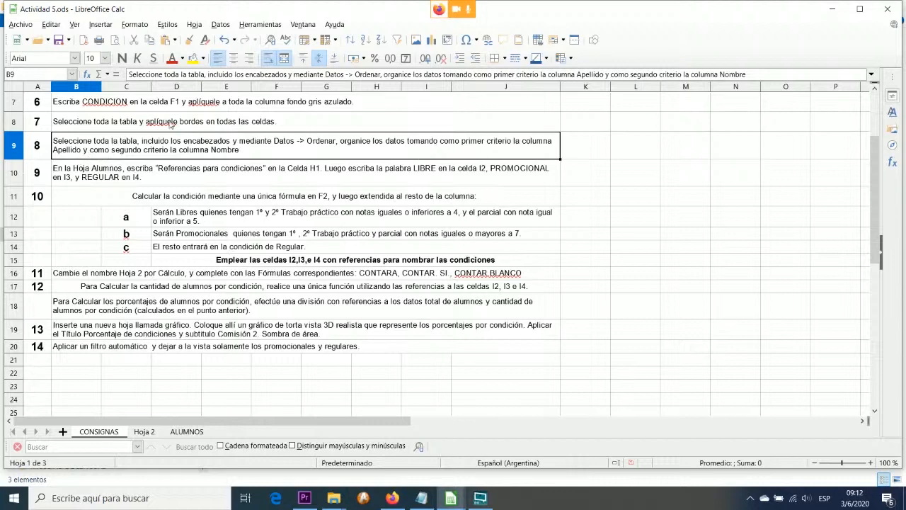
{"action": "left_click", "coordinate": [186, 431]}
{"action": "left_click_drag", "start_coordinate": [36, 96], "coordinate": [324, 324]}
{"action": "scroll", "coordinate": [283, 213], "scroll_direction": "up", "scroll_amount": 11}
{"action": "left_click", "coordinate": [220, 24]}
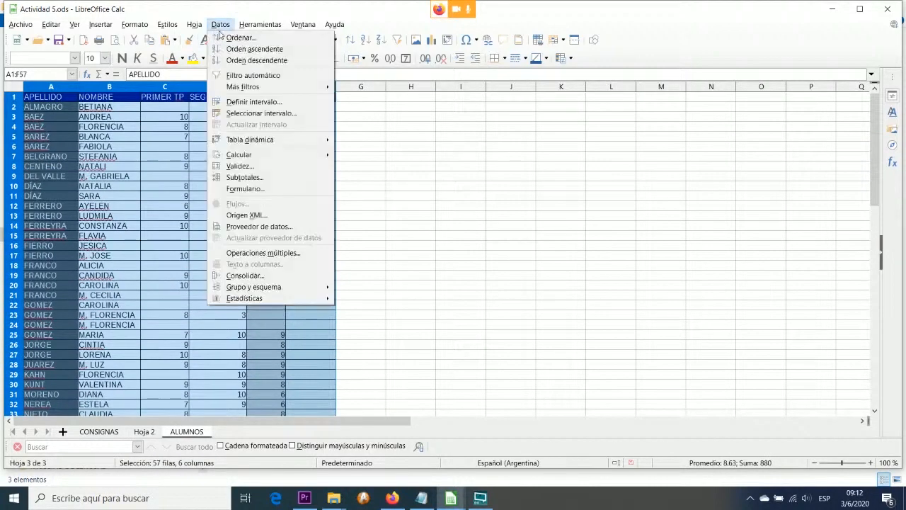
{"action": "left_click", "coordinate": [238, 38]}
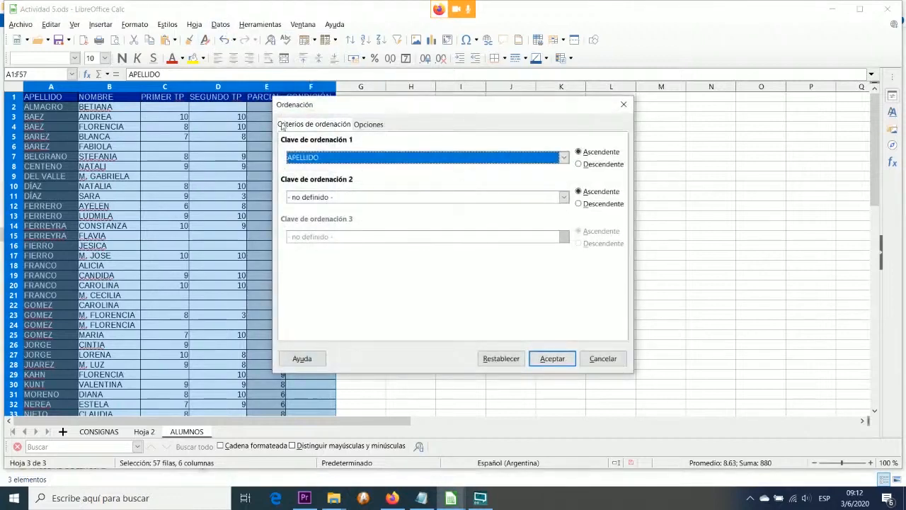
{"action": "left_click", "coordinate": [303, 198]}
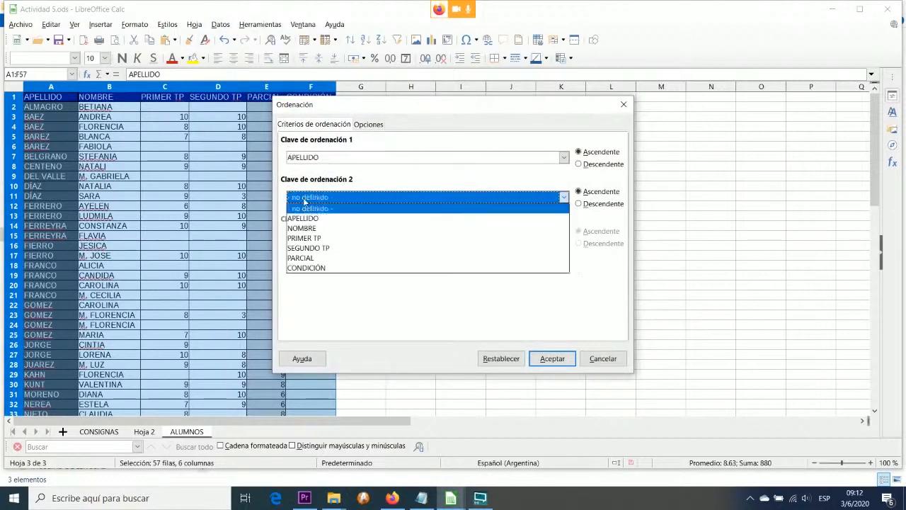
{"action": "left_click", "coordinate": [313, 229]}
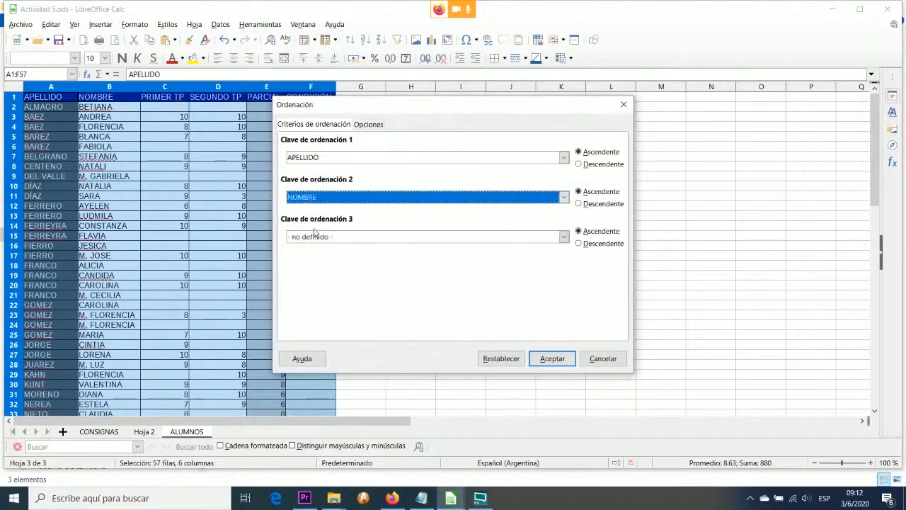
{"action": "left_click", "coordinate": [566, 358]}
{"action": "left_click", "coordinate": [567, 346]}
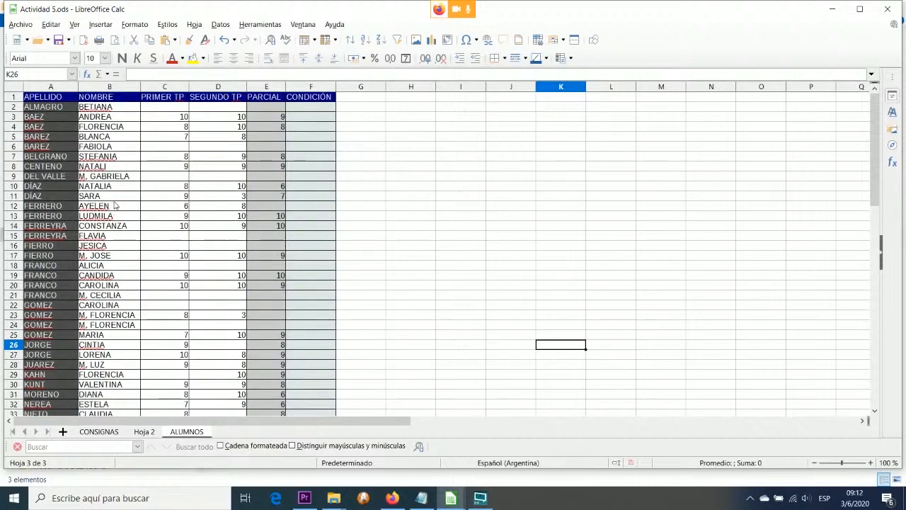
- Copy the text "Referencias para condiciones" from instruction 9 on CONSIGNAS into cell H1 of the ALUMNOS sheet
{"action": "left_click", "coordinate": [99, 431]}
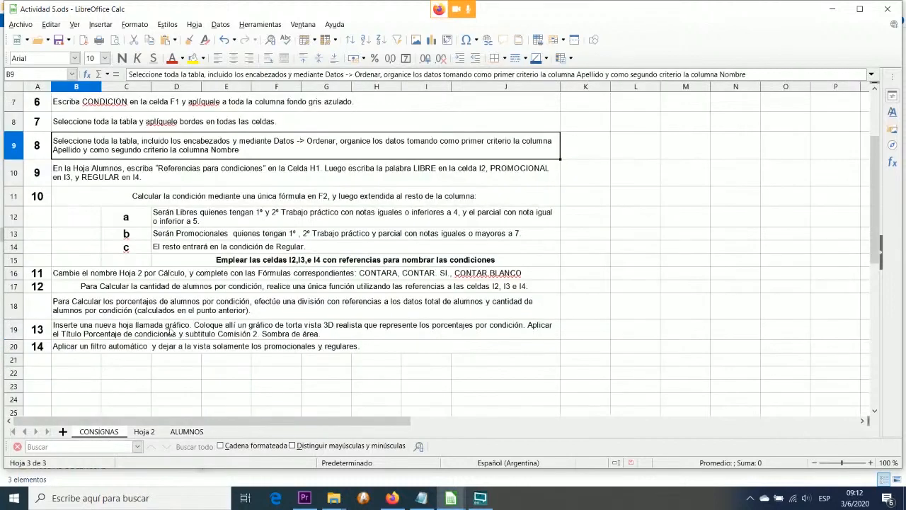
{"action": "key", "text": "Down"}
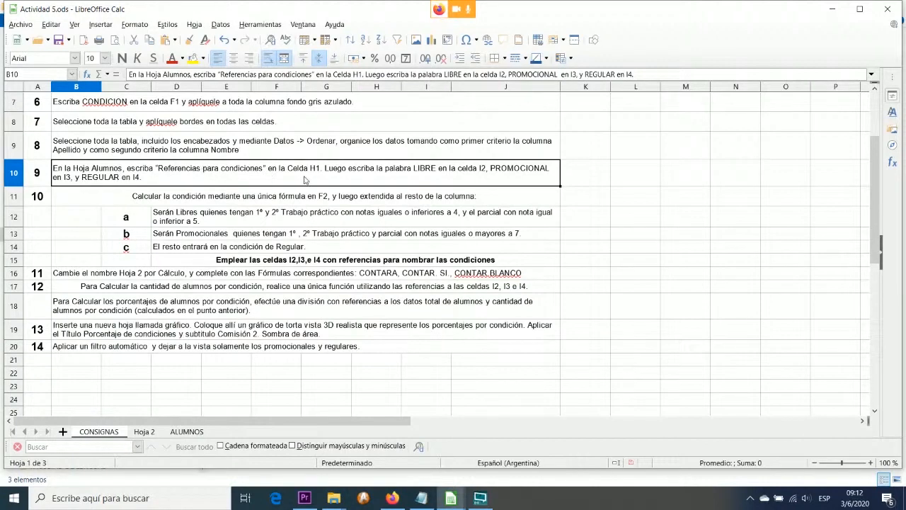
{"action": "double_click", "coordinate": [160, 168]}
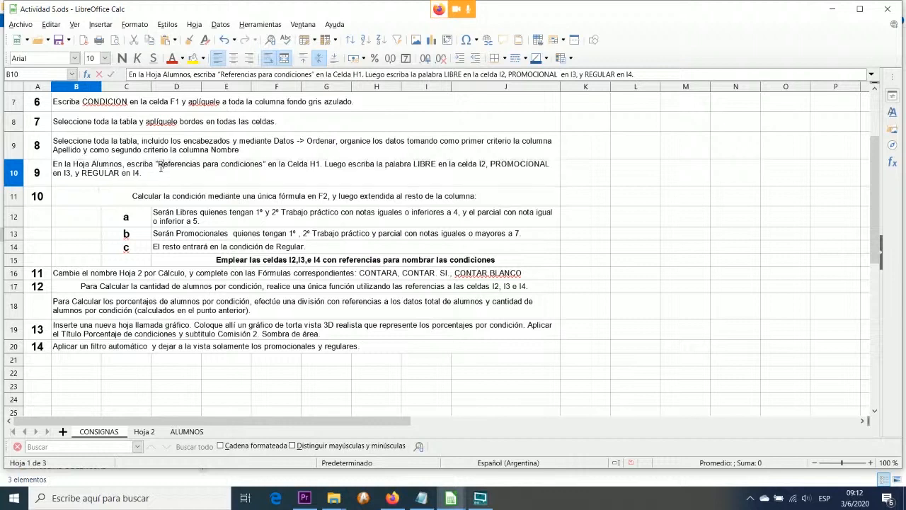
{"action": "left_click_drag", "start_coordinate": [159, 167], "coordinate": [264, 167]}
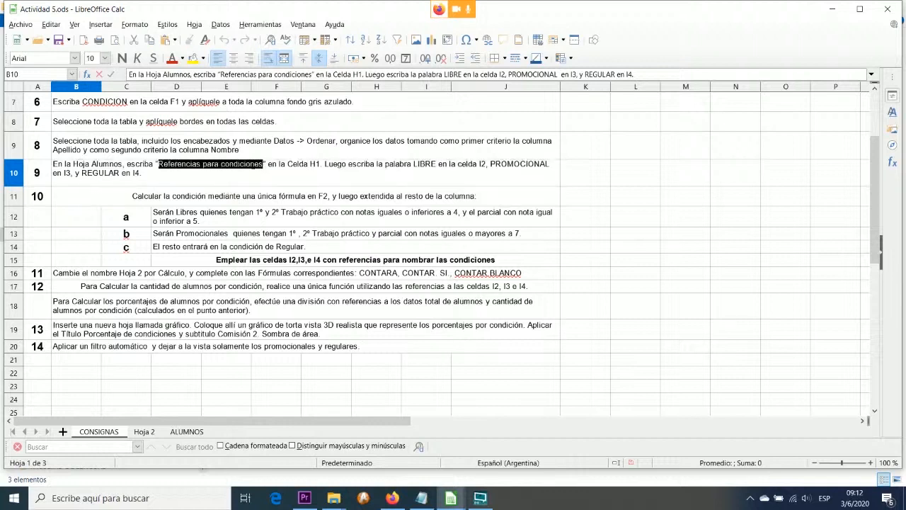
{"action": "right_click", "coordinate": [254, 165]}
{"action": "left_click", "coordinate": [280, 181]}
{"action": "left_click", "coordinate": [186, 432]}
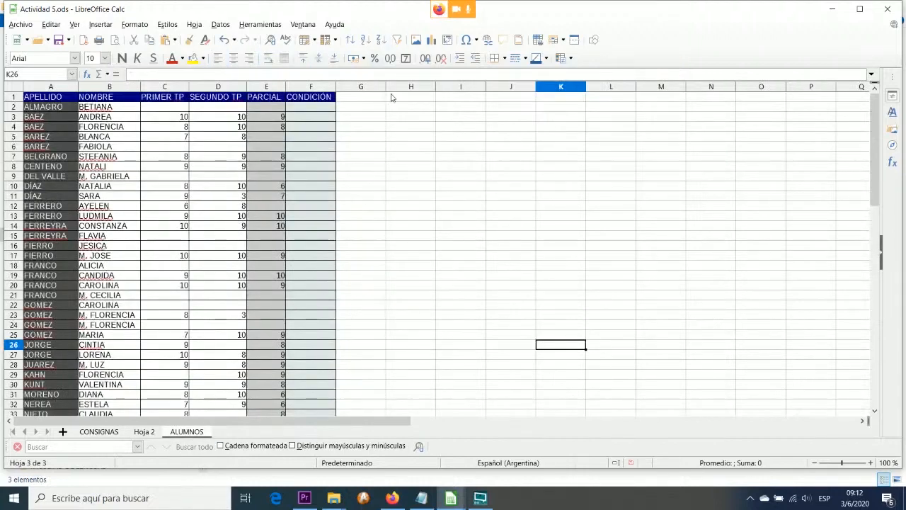
{"action": "left_click", "coordinate": [423, 101]}
{"action": "right_click", "coordinate": [423, 102]}
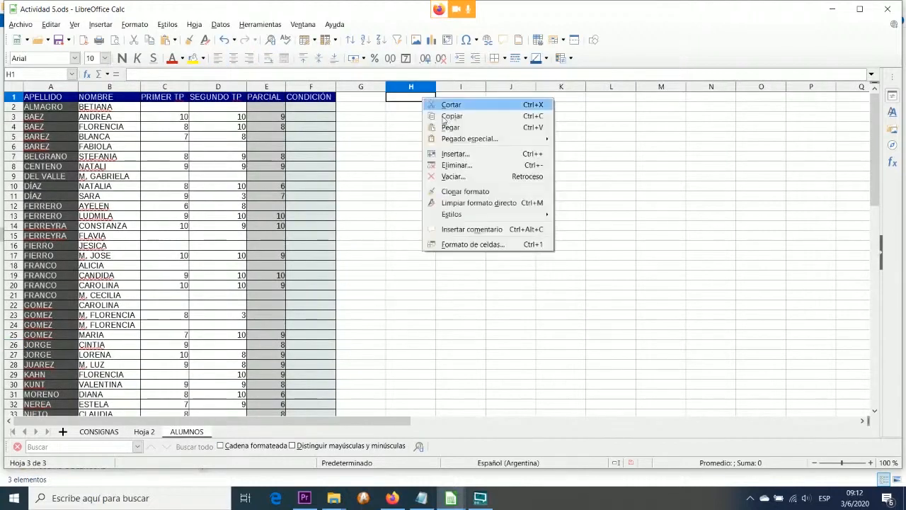
{"action": "left_click", "coordinate": [446, 126]}
- Check instruction 9 and enter LIBRE, PROMOCIONAL and REGULAR in cells I2, I3 and I4 of ALUMNOS
{"action": "key", "text": "ctrl+Page_Up"}
{"action": "key", "text": "ctrl+Page_Up"}
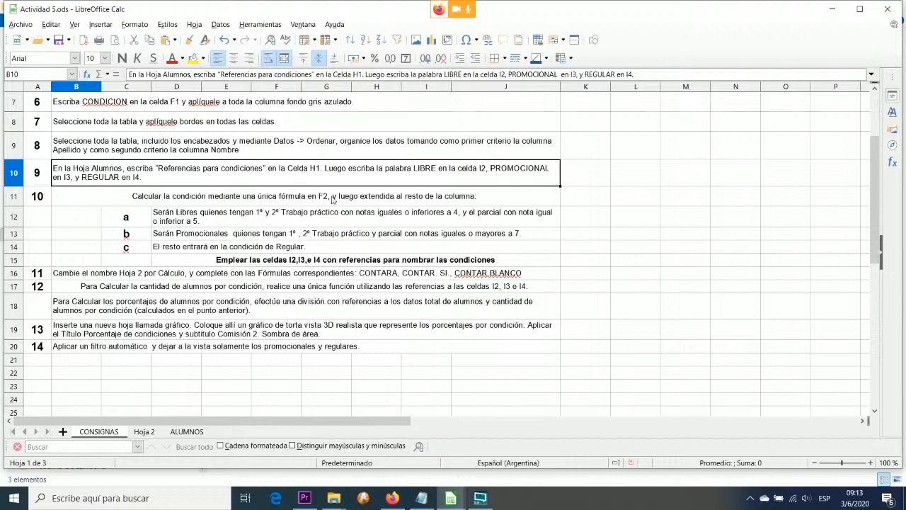
{"action": "key", "text": "ctrl+Page_Down"}
{"action": "key", "text": "ctrl+Page_Down"}
{"action": "left_click", "coordinate": [444, 108]}
{"action": "right_click", "coordinate": [442, 104]}
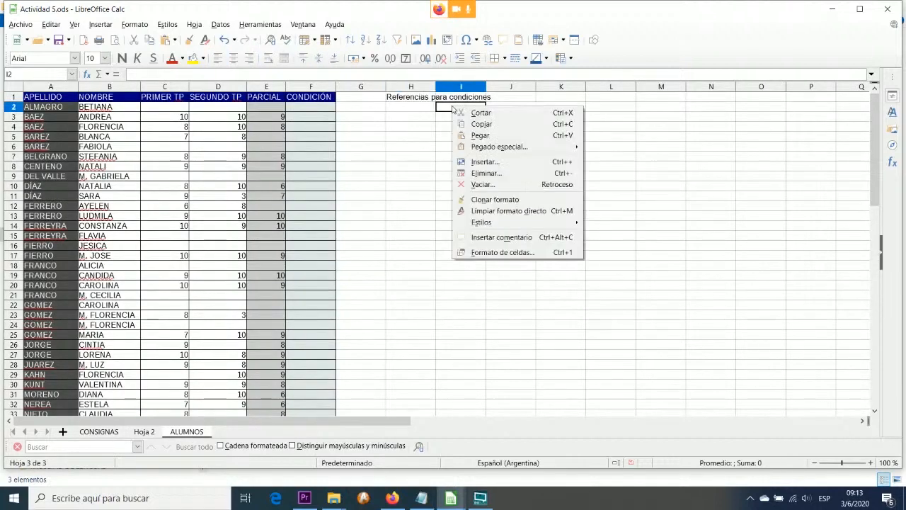
{"action": "key", "text": "Escape"}
{"action": "type", "text": "LIBRE"}
{"action": "key", "text": "Return"}
{"action": "type", "text": "PROMOCIONAL"}
{"action": "key", "text": "Return"}
{"action": "type", "text": "REGULAR"}
{"action": "key", "text": "Return"}
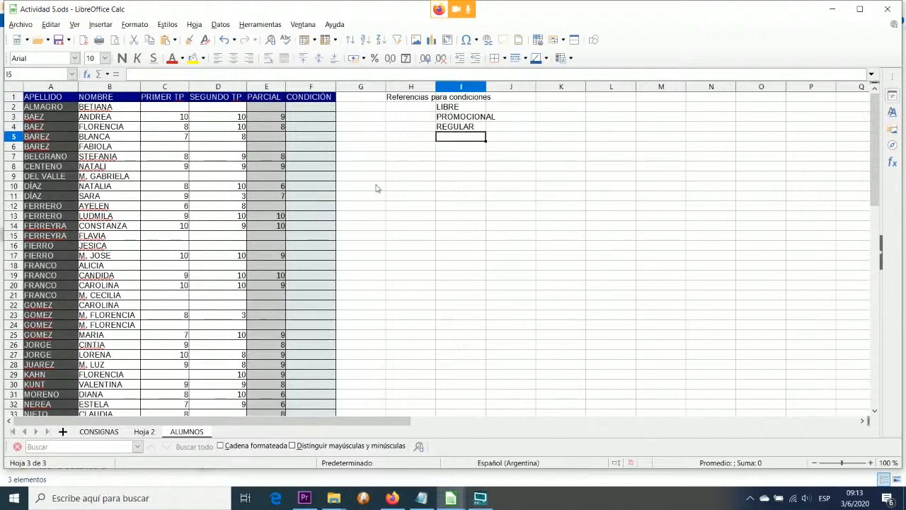
- Read instruction 10 on CONSIGNAS about the single CONDICIÓN formula and return to the ALUMNOS sheet
{"action": "key", "text": "ctrl+Page_Up"}
{"action": "key", "text": "ctrl+Page_Up"}
{"action": "left_click", "coordinate": [228, 200]}
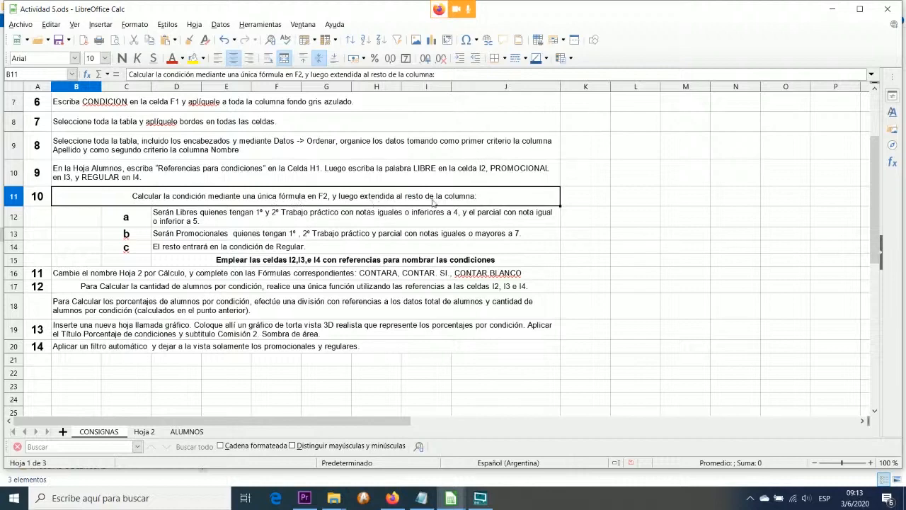
{"action": "left_click", "coordinate": [186, 431]}
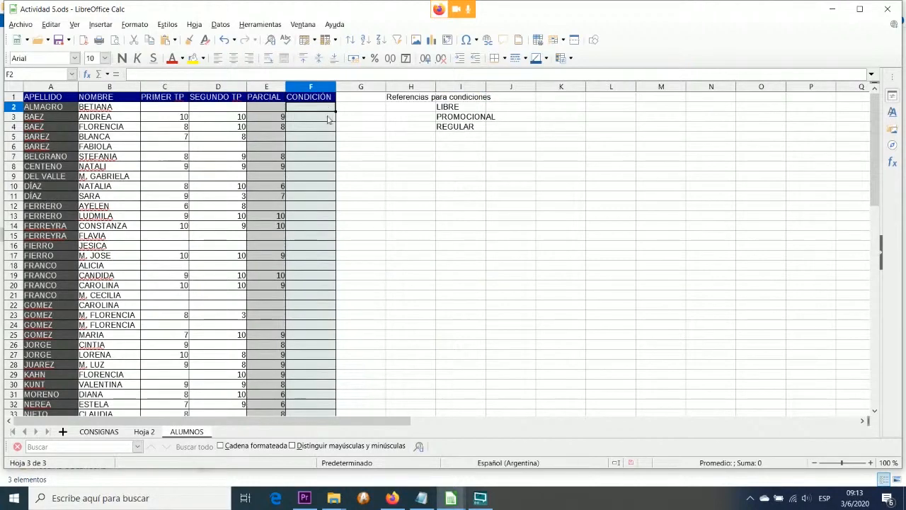
- Clone the formatting of cell B56 onto cells B57:D57 in the last row of the student table
{"action": "scroll", "coordinate": [330, 142], "scroll_direction": "down", "scroll_amount": 16}
{"action": "left_click", "coordinate": [330, 176]}
{"action": "left_click", "coordinate": [123, 167]}
{"action": "left_click", "coordinate": [189, 39]}
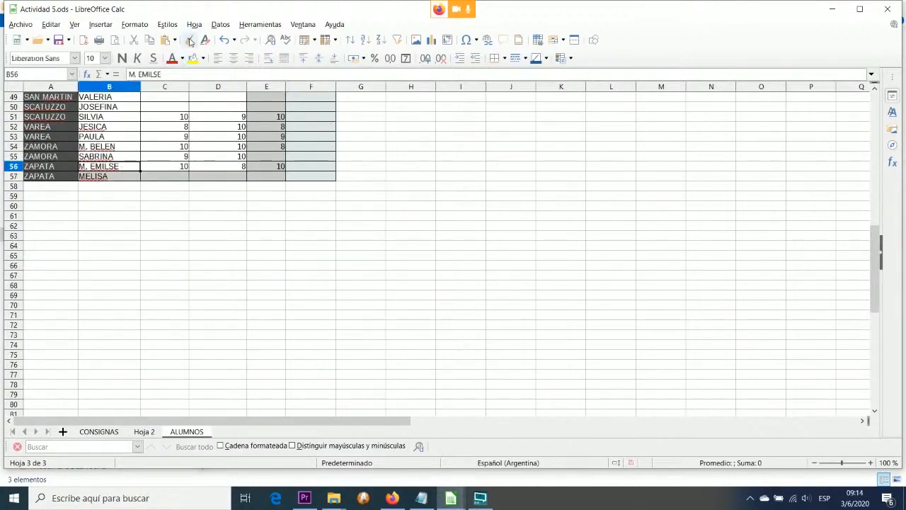
{"action": "left_click", "coordinate": [129, 177]}
{"action": "left_click_drag", "start_coordinate": [129, 177], "coordinate": [207, 177]}
{"action": "left_click", "coordinate": [195, 197]}
{"action": "scroll", "coordinate": [280, 178], "scroll_direction": "up", "scroll_amount": 16}
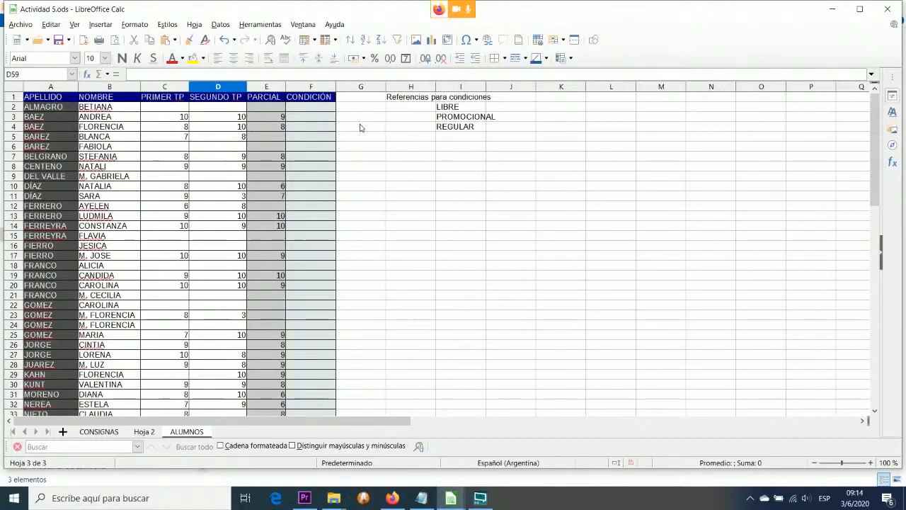
- Examine the reference words in column I and the Libres, Promocionales and Regular criteria of instruction 10 on CONSIGNAS
{"action": "left_click", "coordinate": [297, 106]}
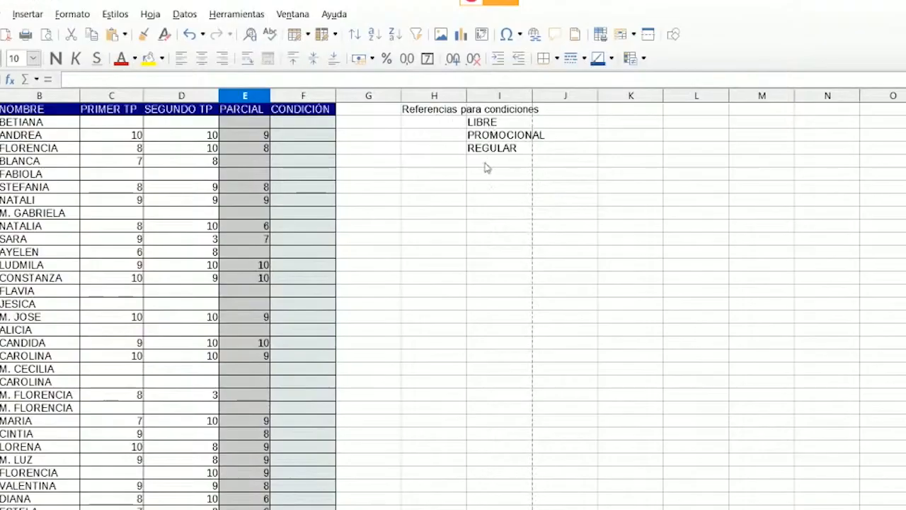
{"action": "left_click", "coordinate": [495, 135]}
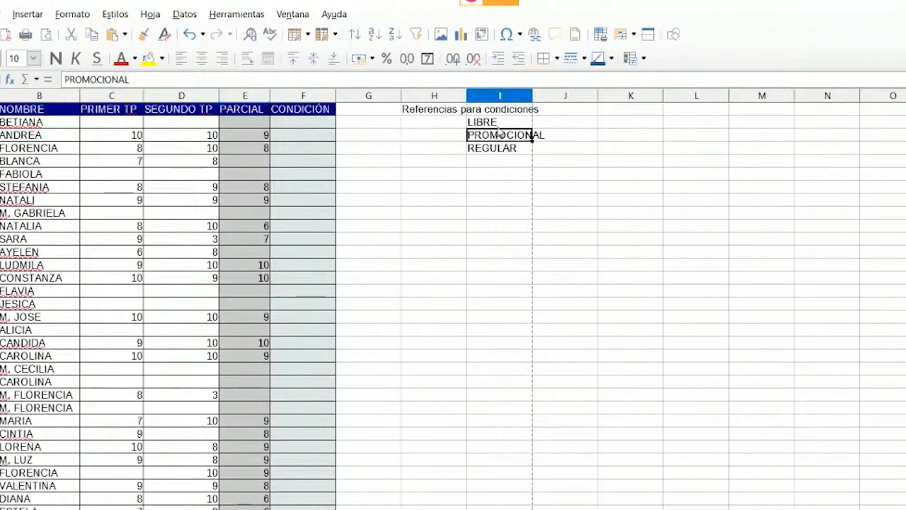
{"action": "left_click", "coordinate": [501, 150]}
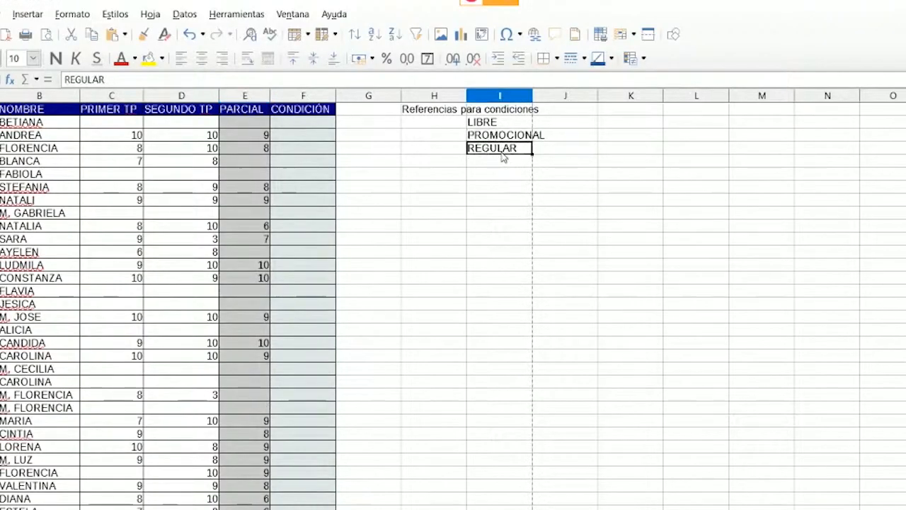
{"action": "left_click", "coordinate": [312, 123]}
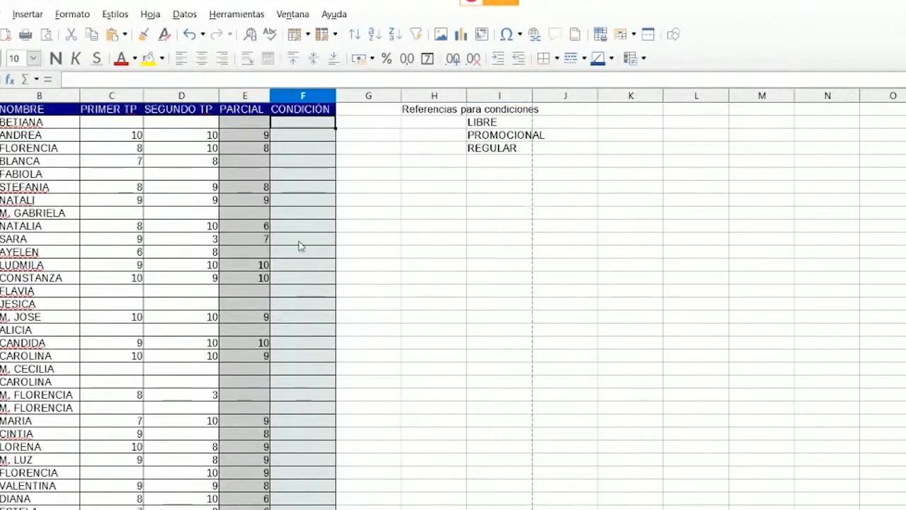
{"action": "left_click", "coordinate": [152, 509]}
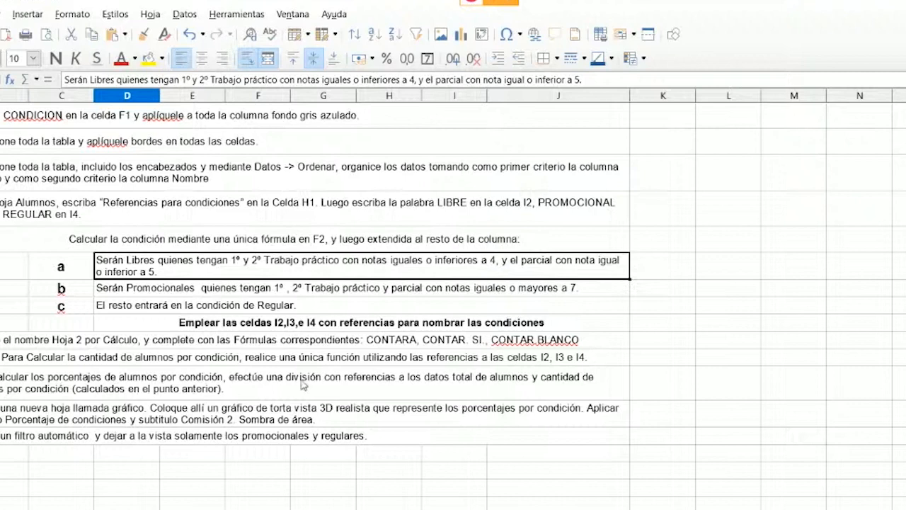
{"action": "key", "text": "ctrl+Page_Down"}
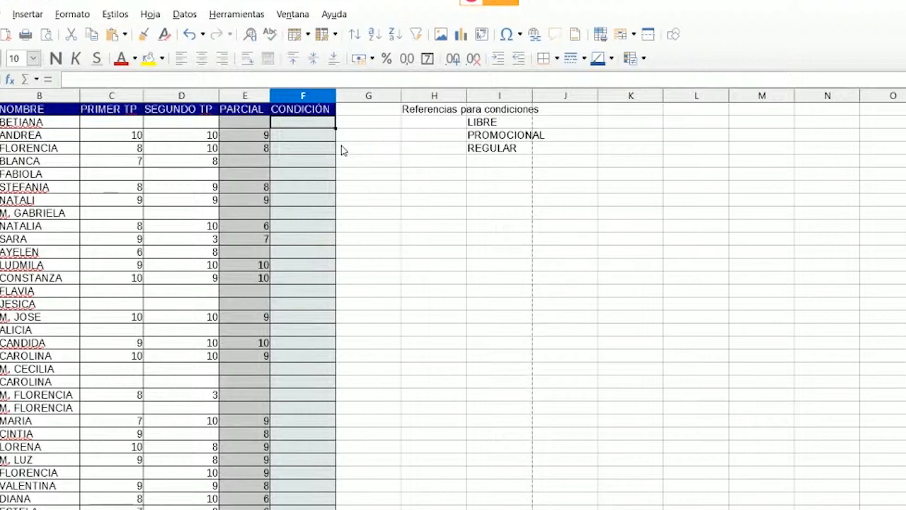
- Start a SI function from the Lógica category in F2 with the function wizard, keeping the table columns uncovered
{"action": "left_click", "coordinate": [10, 79]}
{"action": "type", "text": "si"}
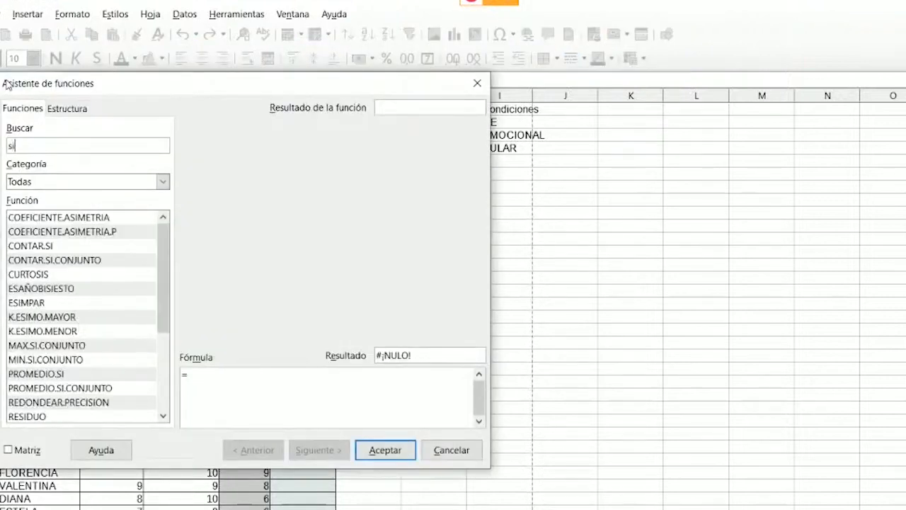
{"action": "left_click", "coordinate": [77, 183]}
{"action": "left_click", "coordinate": [59, 275]}
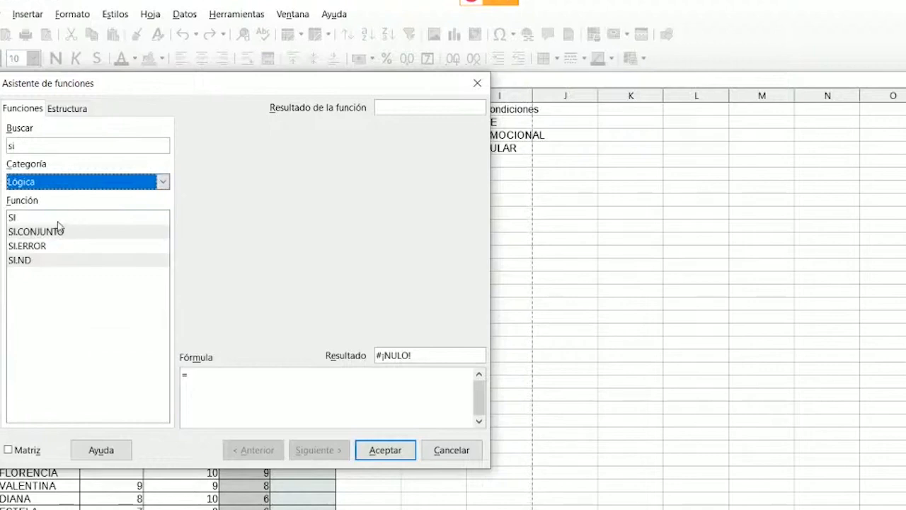
{"action": "left_click", "coordinate": [56, 219]}
{"action": "left_click", "coordinate": [341, 450]}
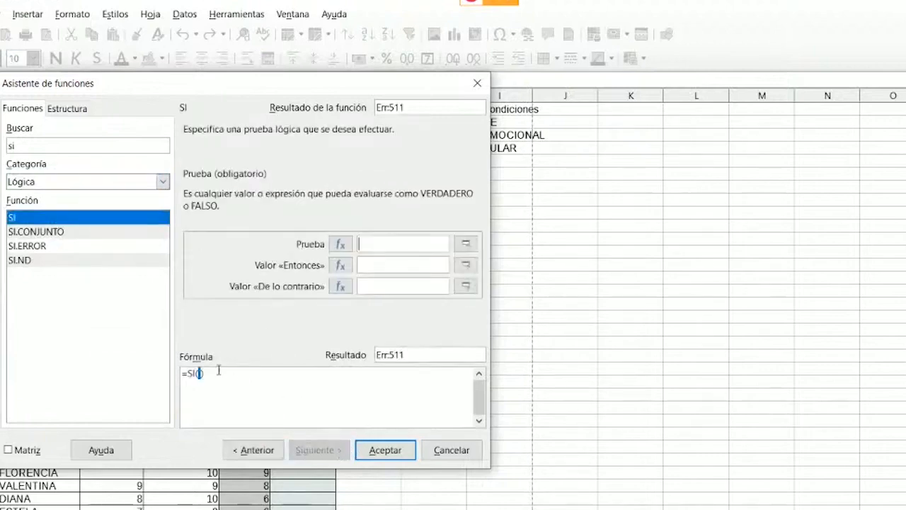
{"action": "left_click_drag", "start_coordinate": [205, 85], "coordinate": [664, 192]}
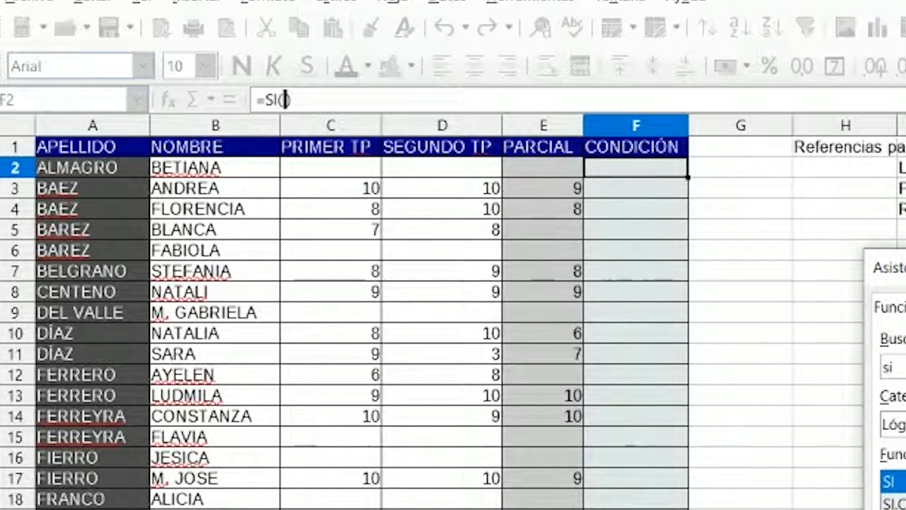
- Find the Y function in the wizard and nest it as the test of the SI function
{"action": "left_click", "coordinate": [899, 425]}
{"action": "left_click", "coordinate": [587, 287]}
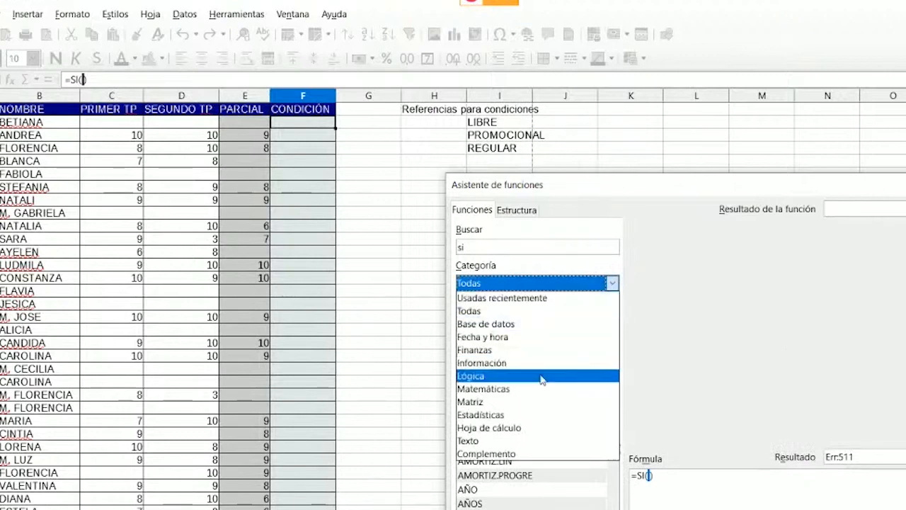
{"action": "left_click", "coordinate": [484, 475]}
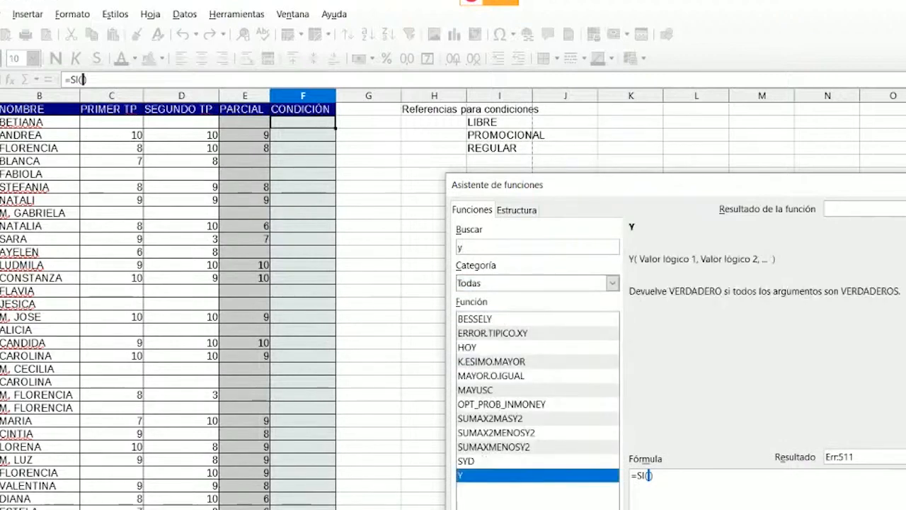
{"action": "double_click", "coordinate": [485, 473]}
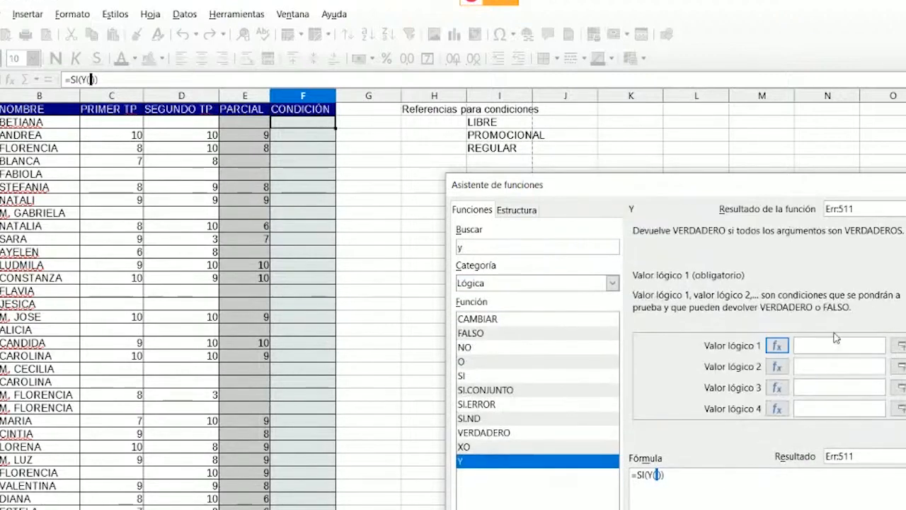
- Enter C2<=4 and D2<=4 as the first two logical values of the Y function
{"action": "left_click", "coordinate": [125, 124]}
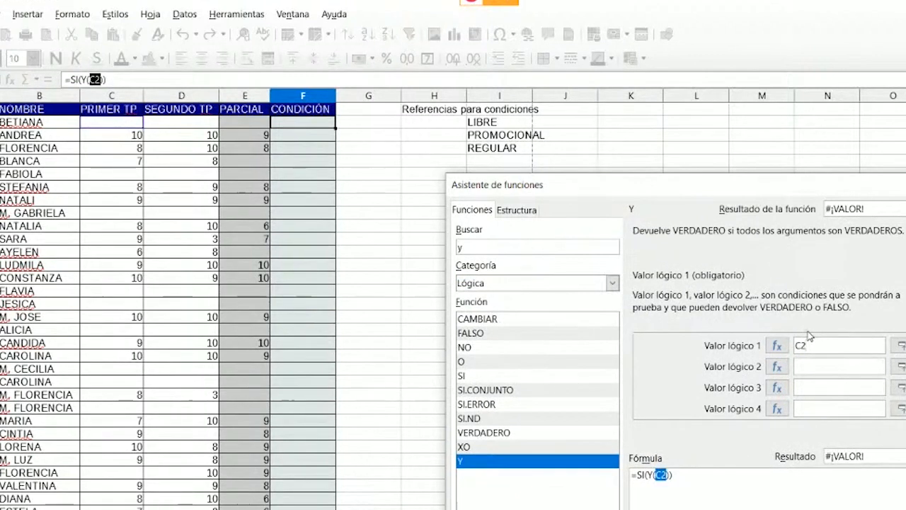
{"action": "type", "text": "<"}
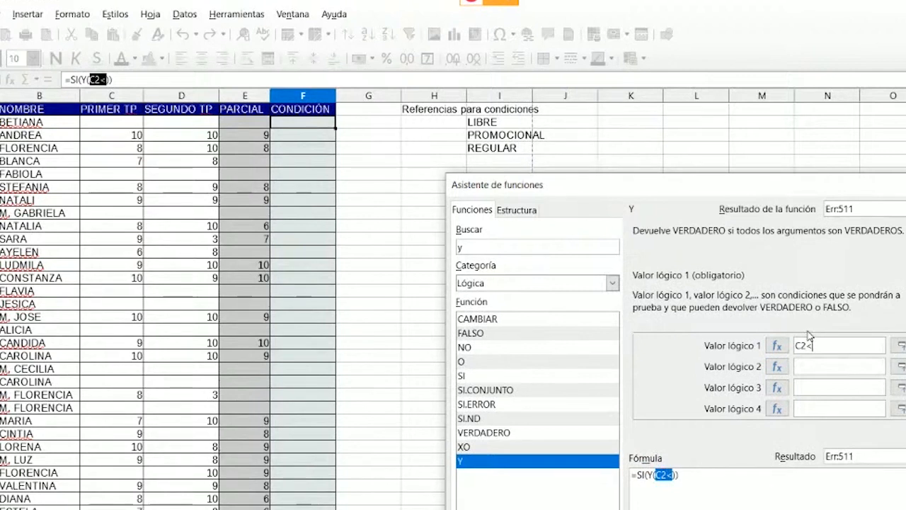
{"action": "type", "text": "=4"}
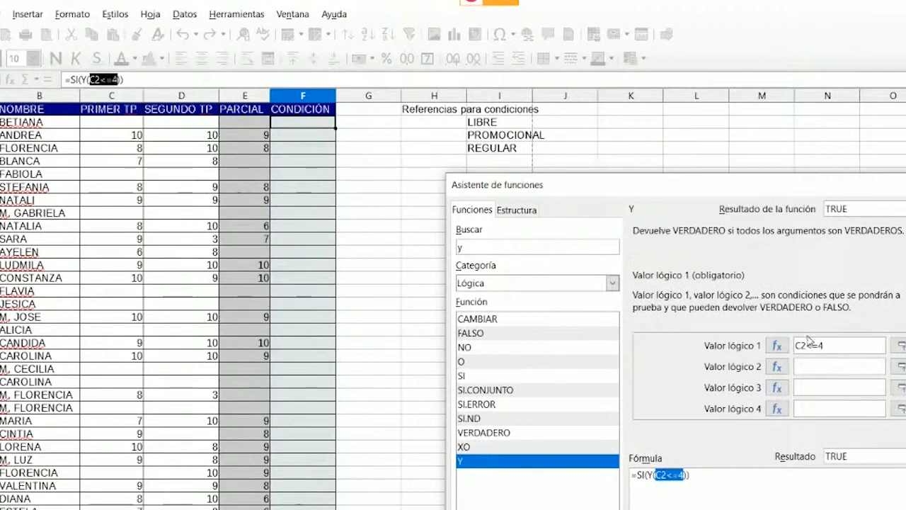
{"action": "key", "text": "Tab"}
{"action": "left_click", "coordinate": [170, 123]}
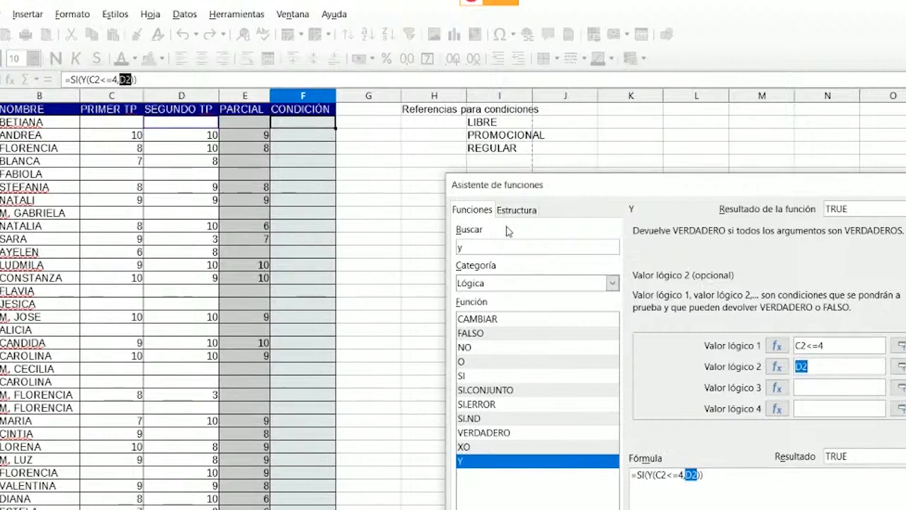
{"action": "left_click", "coordinate": [870, 371]}
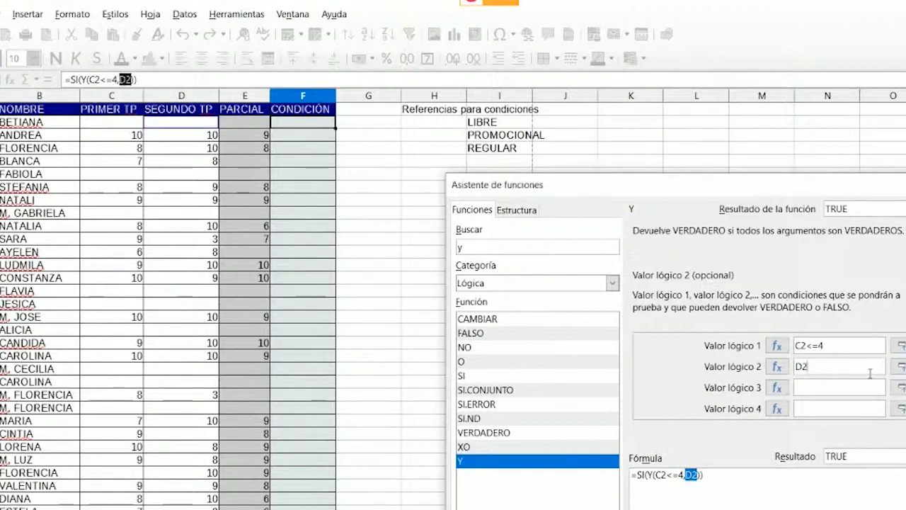
{"action": "type", "text": "<"}
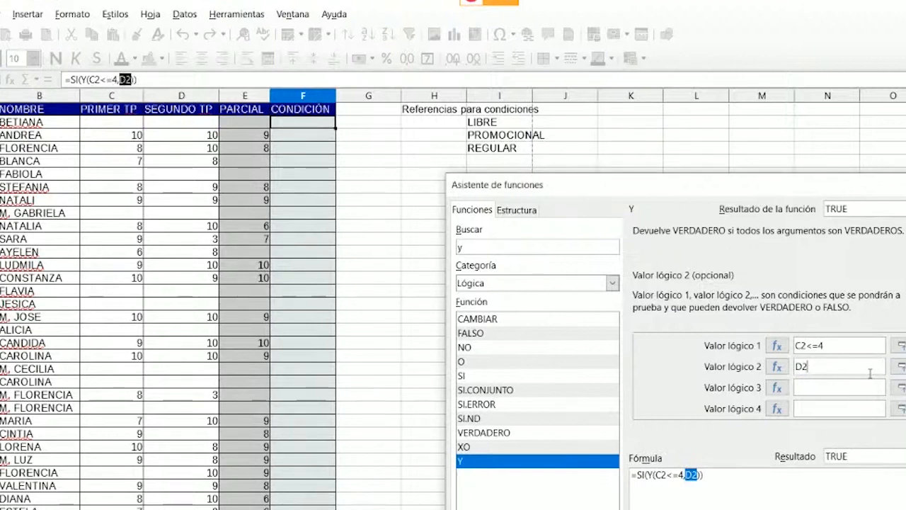
{"action": "type", "text": "=4"}
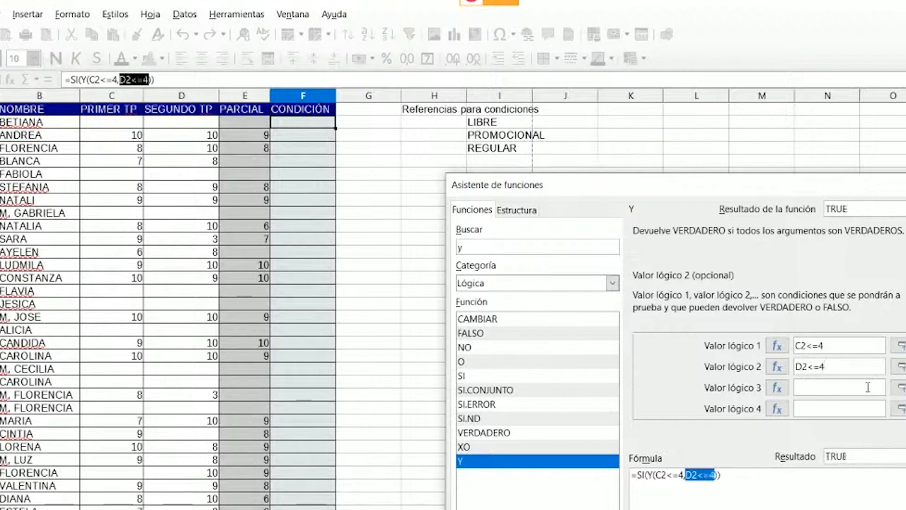
- Enter E2<=5 as the third logical value of the Y function for the PARCIAL grade
{"action": "left_click", "coordinate": [868, 386]}
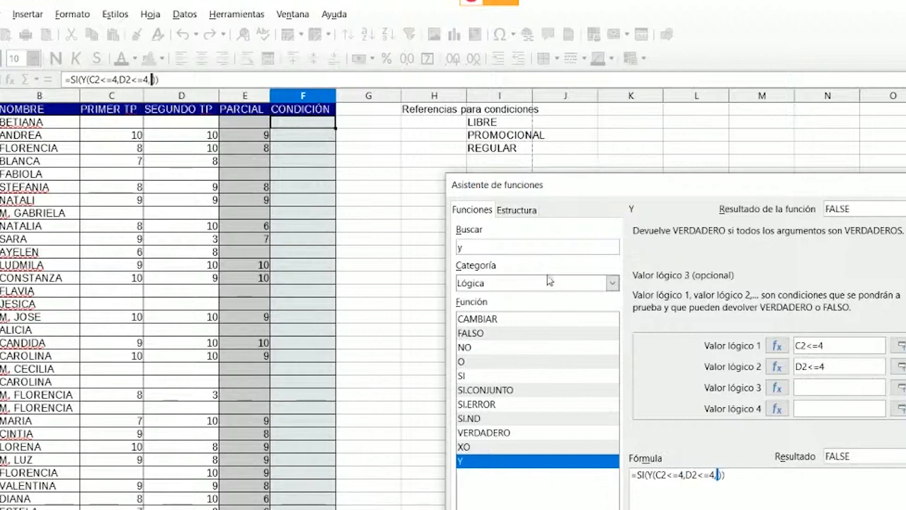
{"action": "left_click", "coordinate": [251, 123]}
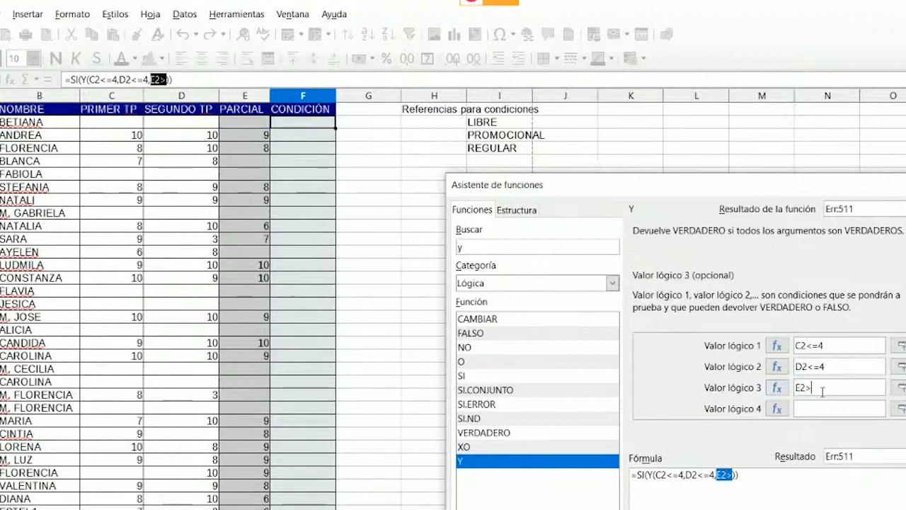
{"action": "type", "text": "<"}
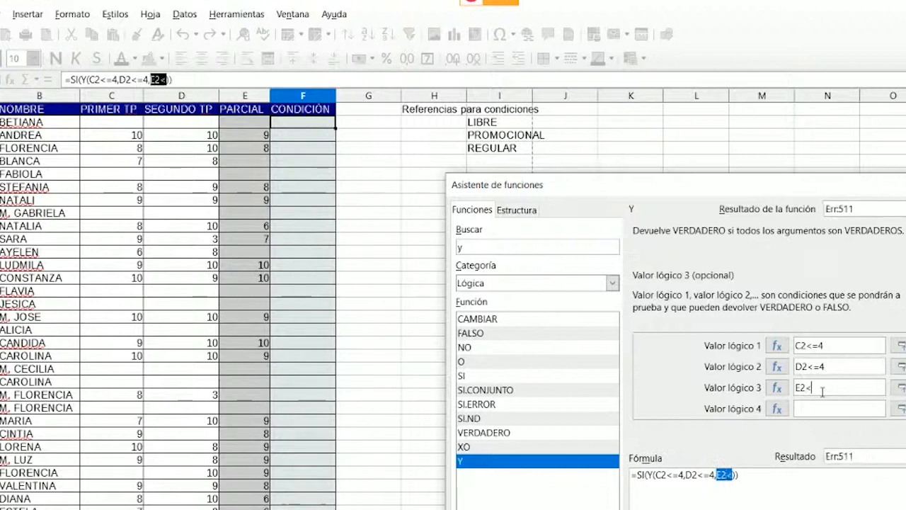
{"action": "type", "text": "=5"}
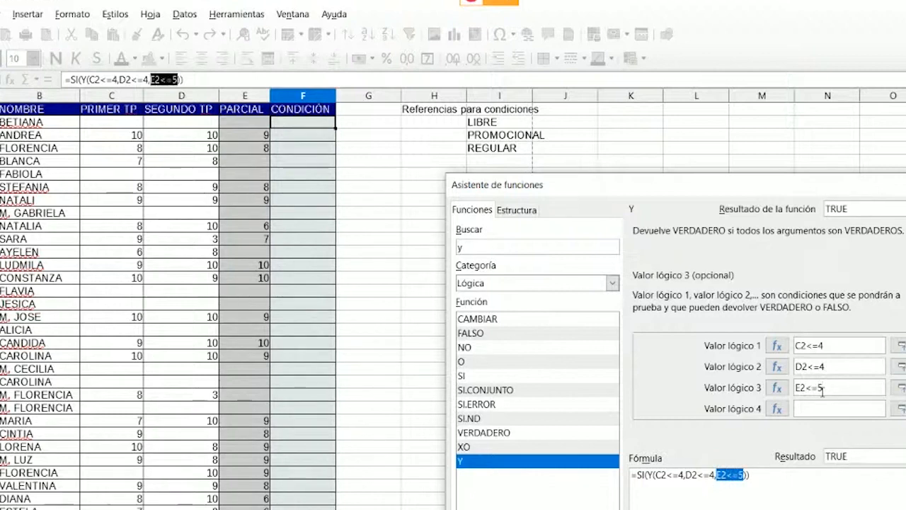
- Return to the outer SI function and set its «Entonces» value to the LIBRE reference with a fixed row, I$2
{"action": "left_click", "coordinate": [643, 474]}
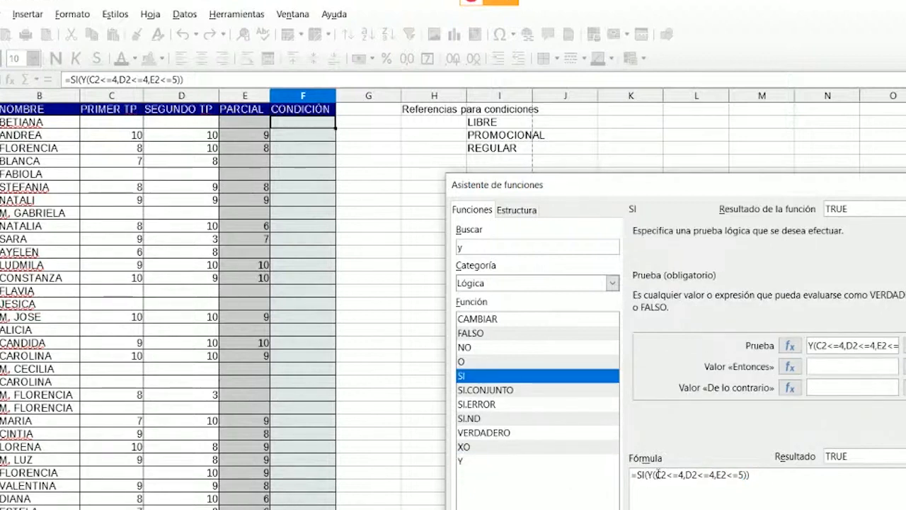
{"action": "left_click", "coordinate": [838, 367]}
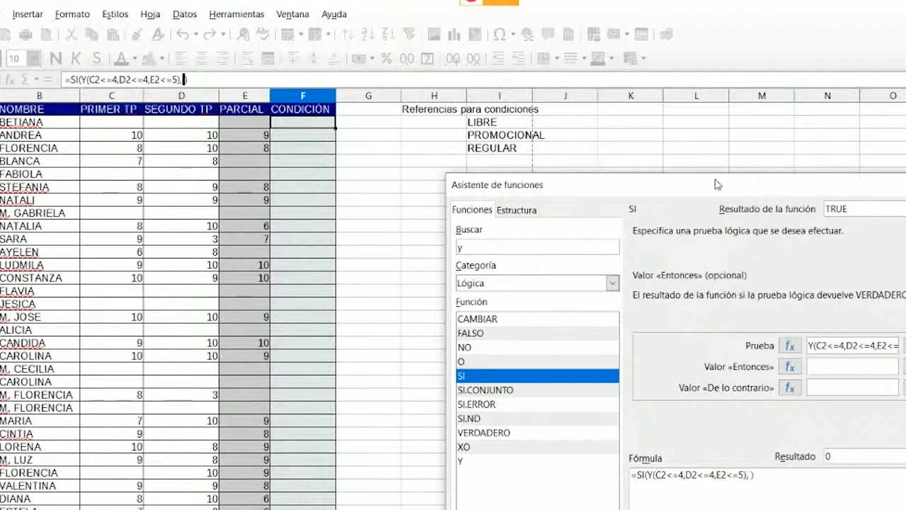
{"action": "left_click", "coordinate": [507, 126]}
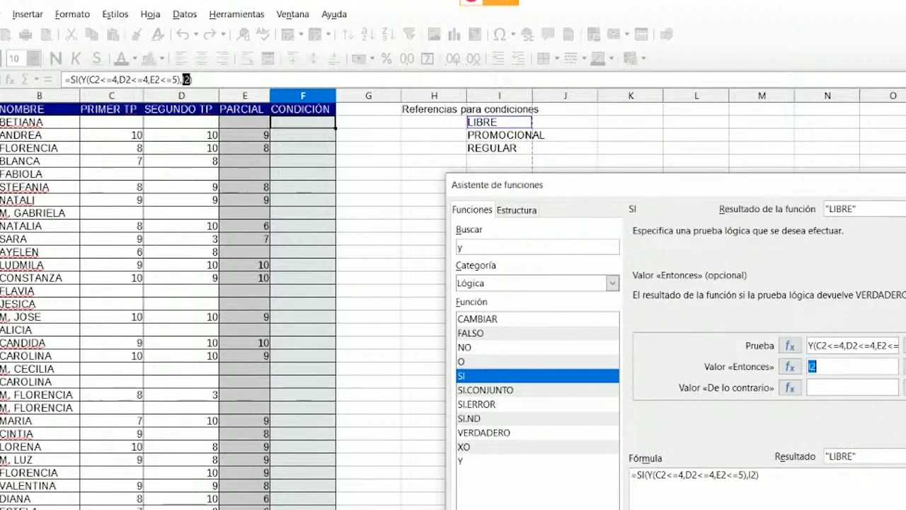
{"action": "left_click", "coordinate": [847, 370]}
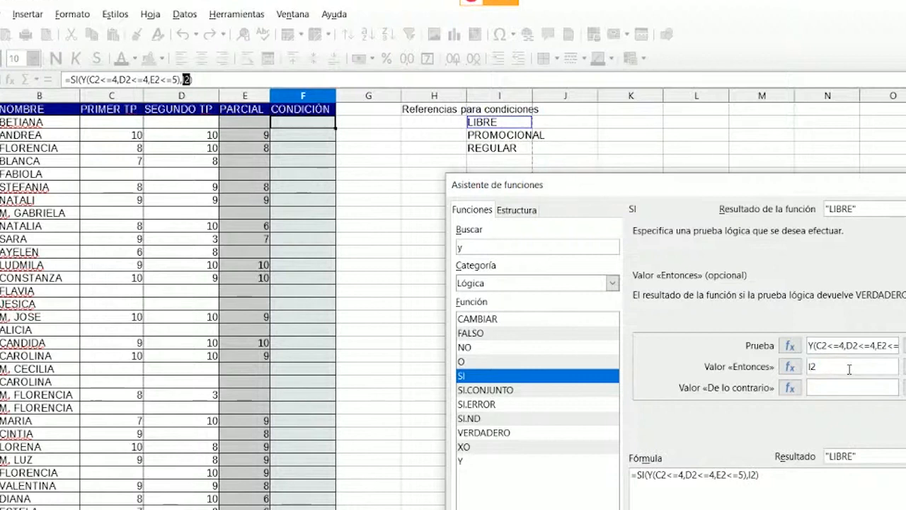
{"action": "key", "text": "Left"}
{"action": "type", "text": "$"}
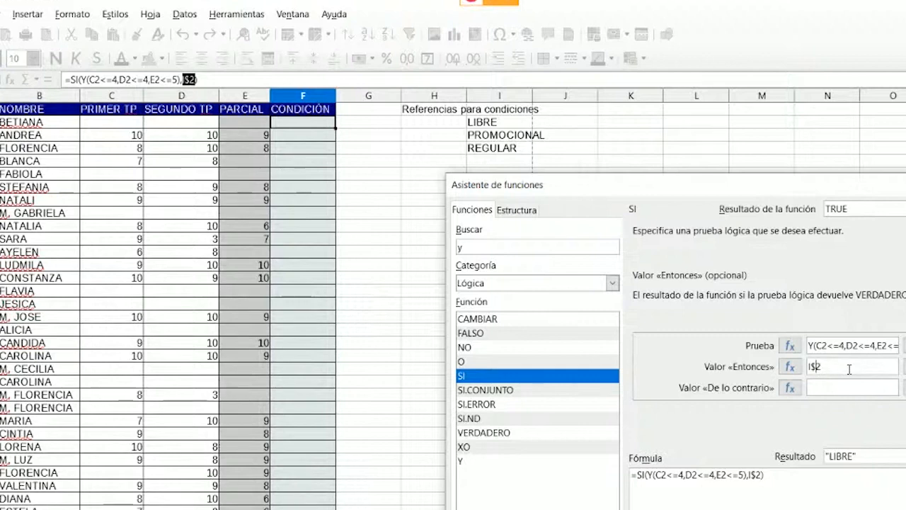
- Find the SI function in the wizard and nest it as the «De lo contrario» value of the outer SI
{"action": "left_click", "coordinate": [838, 387]}
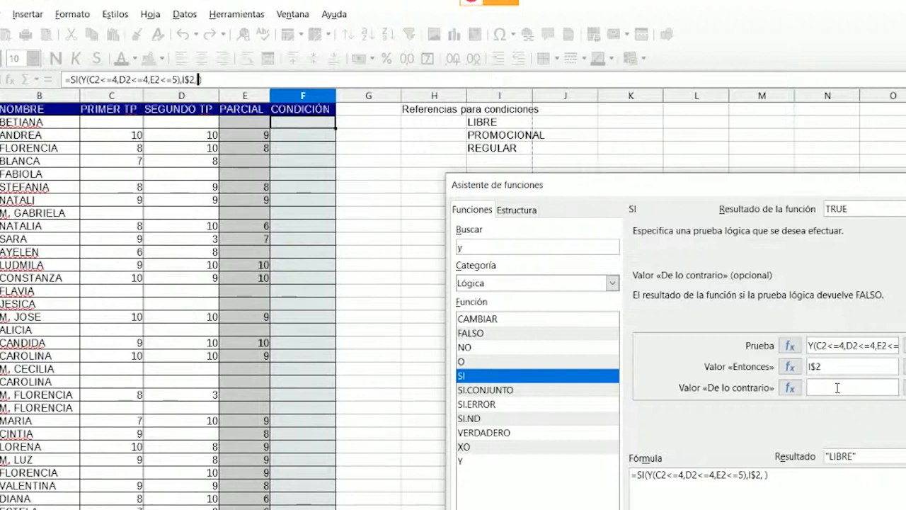
{"action": "left_click", "coordinate": [792, 392]}
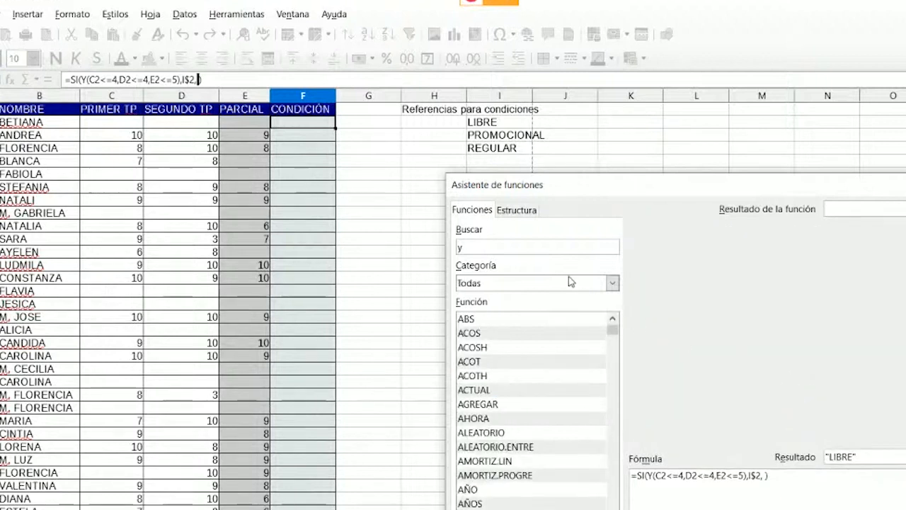
{"action": "left_click_drag", "start_coordinate": [524, 246], "coordinate": [341, 217]}
{"action": "type", "text": "si"}
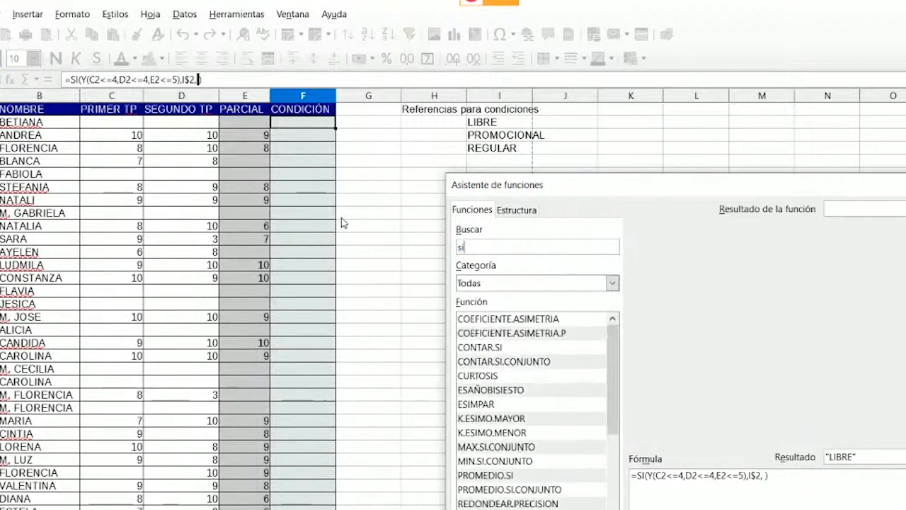
{"action": "scroll", "coordinate": [507, 393], "scroll_direction": "down", "scroll_amount": 3}
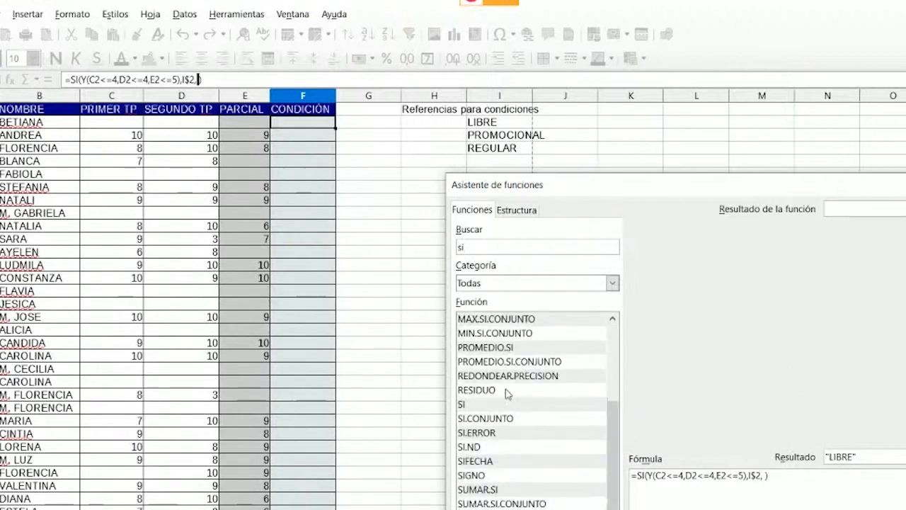
{"action": "left_click", "coordinate": [494, 404]}
{"action": "double_click", "coordinate": [493, 404]}
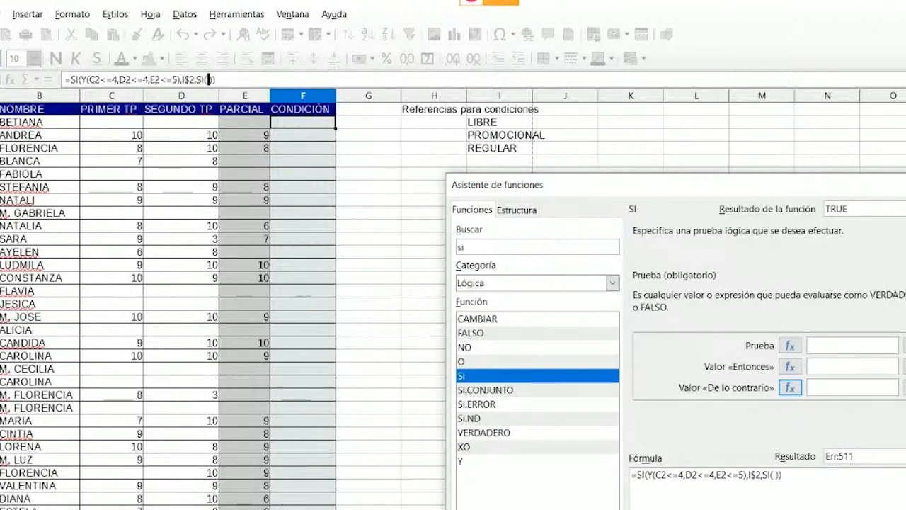
- Nest a Y function as the test of the second SI function
{"action": "left_click", "coordinate": [791, 346]}
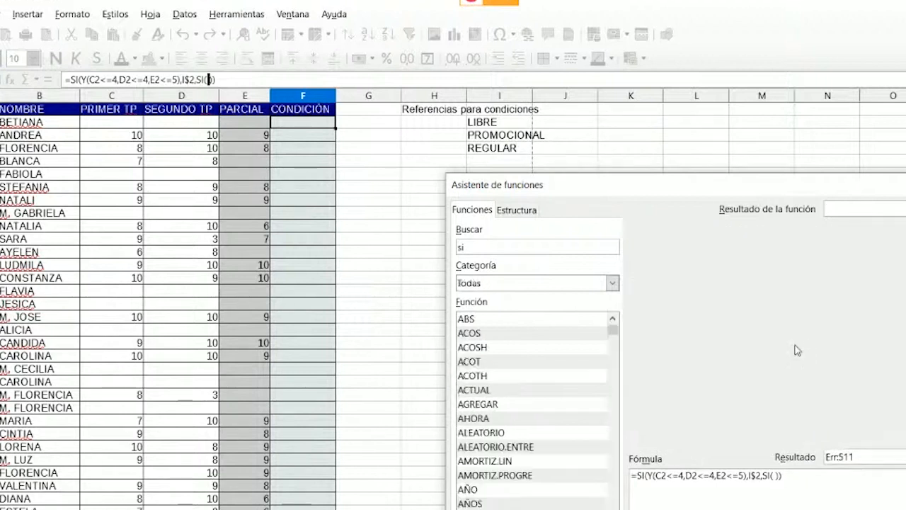
{"action": "double_click", "coordinate": [521, 249]}
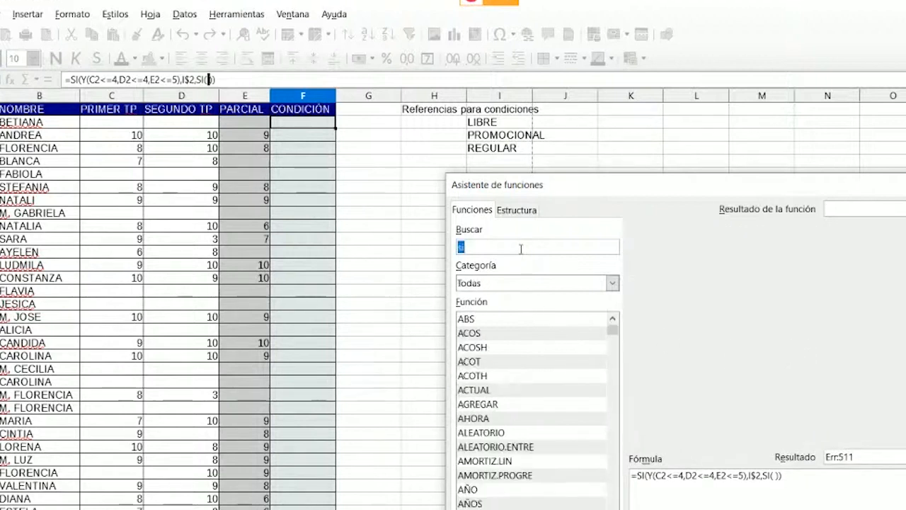
{"action": "type", "text": "y"}
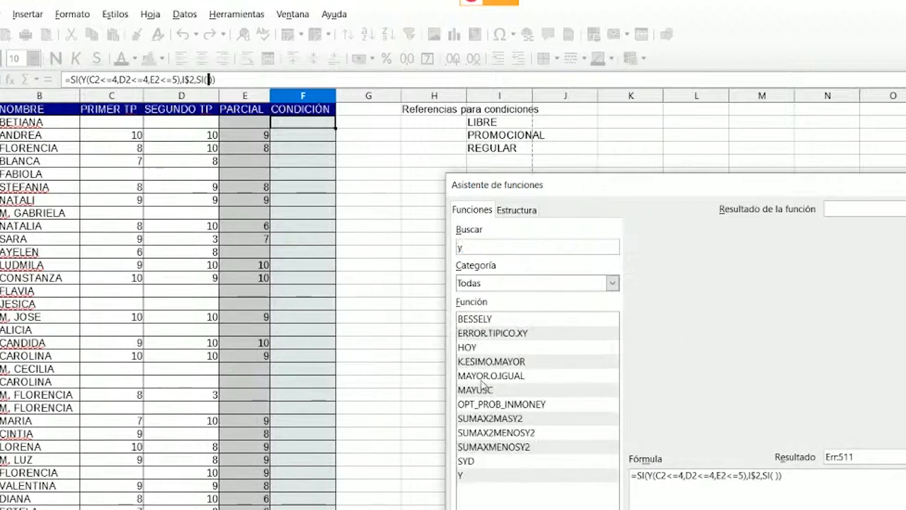
{"action": "left_click", "coordinate": [575, 475]}
{"action": "double_click", "coordinate": [575, 475]}
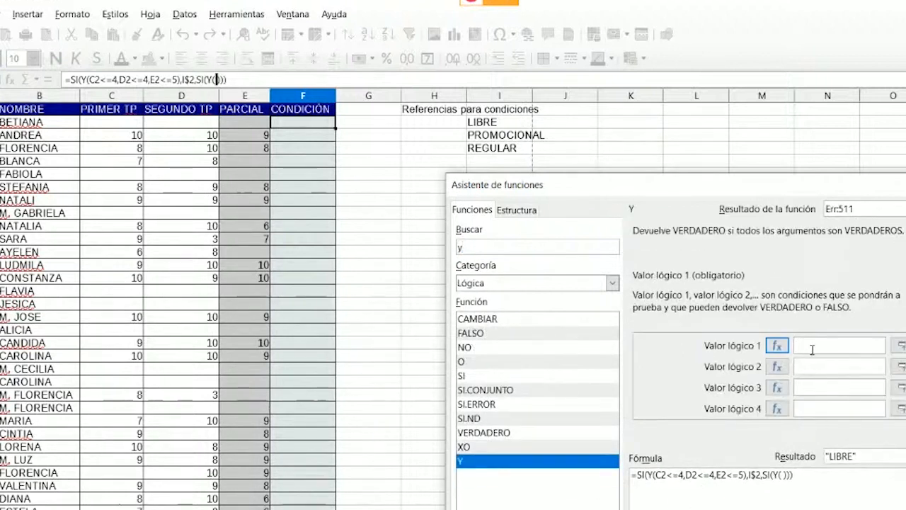
- Check the Promocionales criterion on the instructions sheet and enter C2>=7 as the first logical value of the second Y function
{"action": "left_click", "coordinate": [120, 129]}
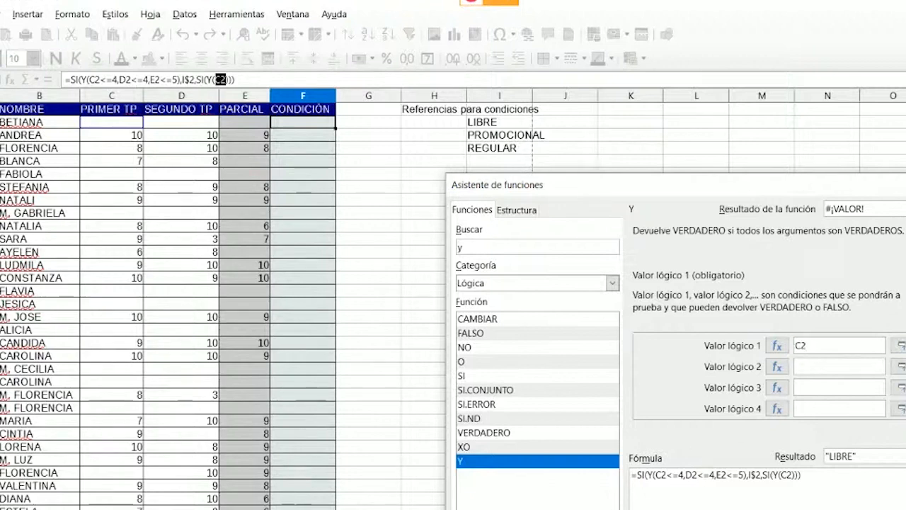
{"action": "left_click", "coordinate": [70, 507]}
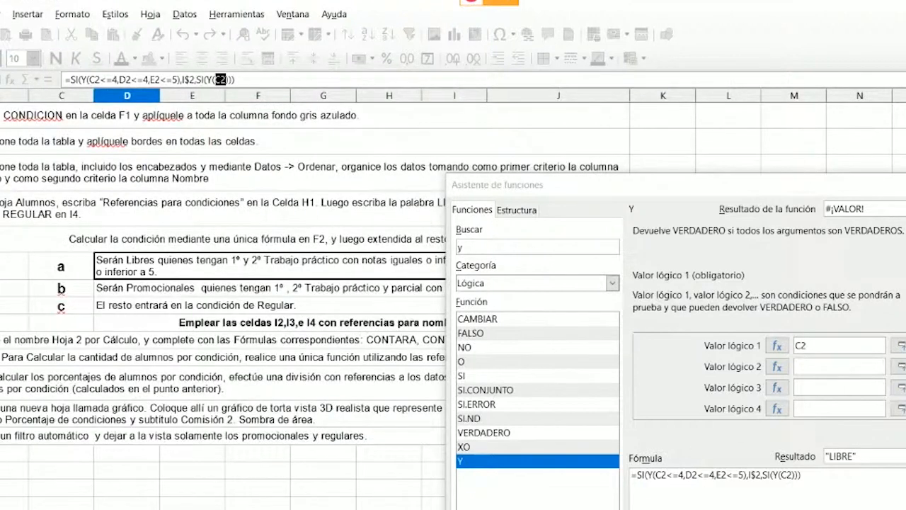
{"action": "left_click_drag", "start_coordinate": [649, 177], "coordinate": [464, 117]}
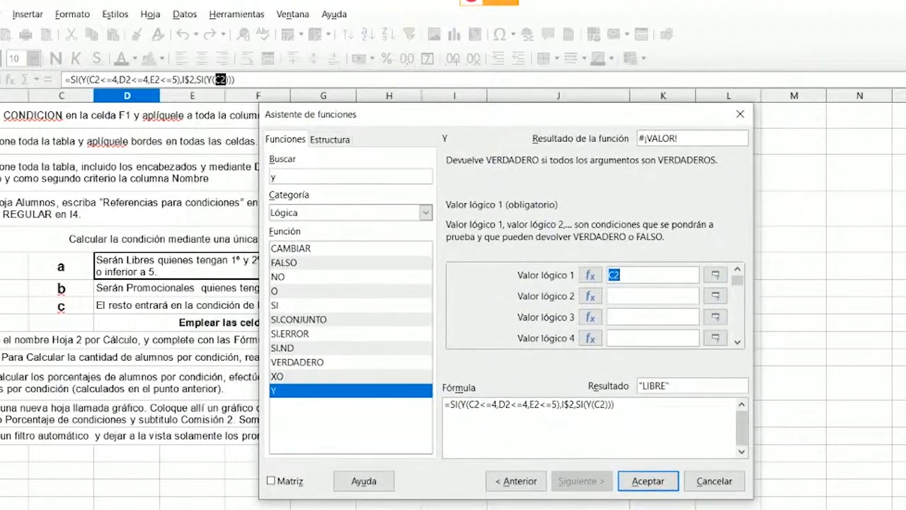
{"action": "left_click", "coordinate": [142, 507]}
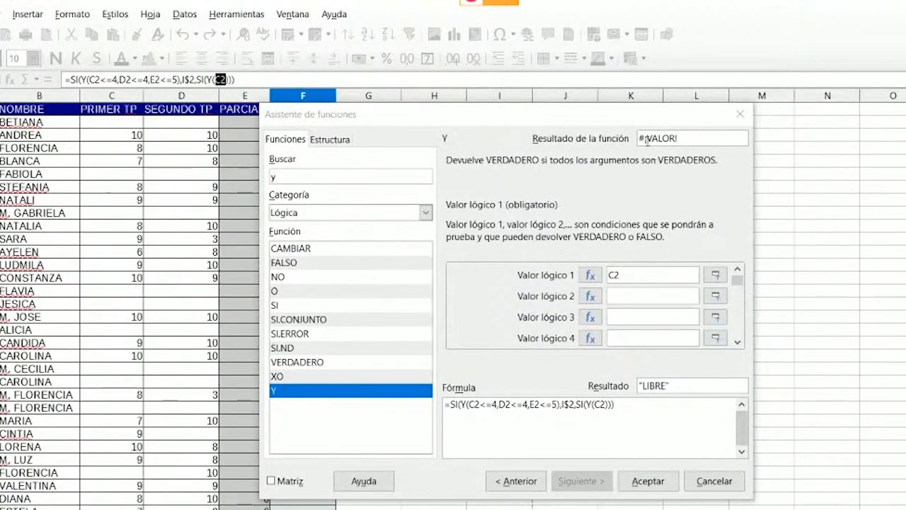
{"action": "left_click", "coordinate": [603, 125]}
{"action": "left_click_drag", "start_coordinate": [603, 126], "coordinate": [301, 155]}
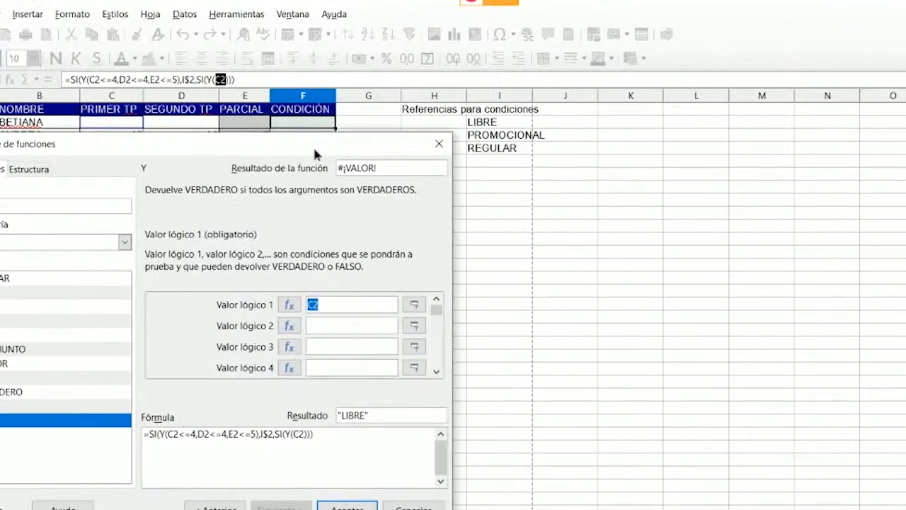
{"action": "left_click", "coordinate": [348, 306]}
{"action": "type", "text": ">"}
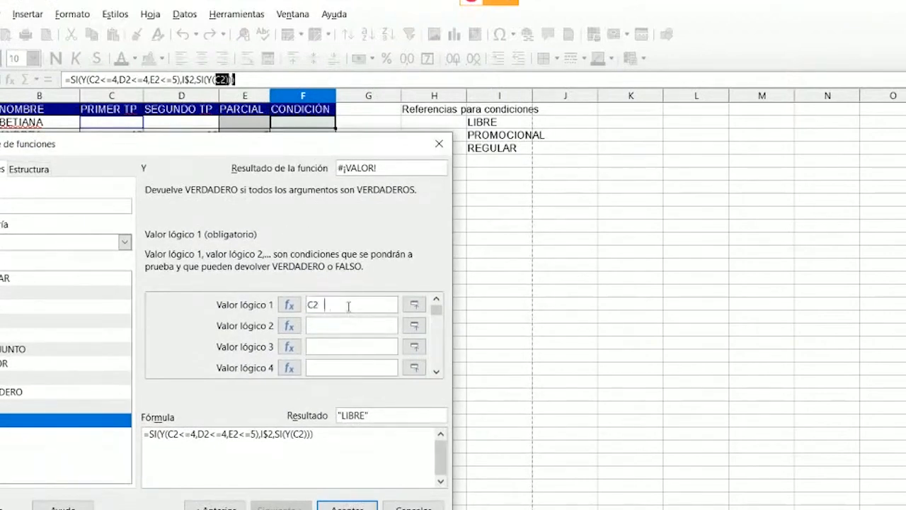
{"action": "type", "text": "=7"}
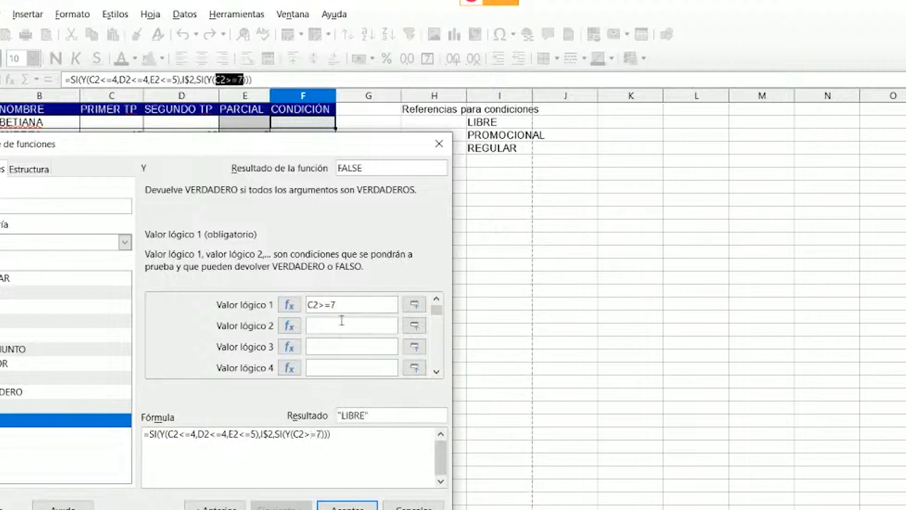
- Enter D2>=7 and E2>=7 as the second and third logical values of the second Y function
{"action": "left_click", "coordinate": [249, 126]}
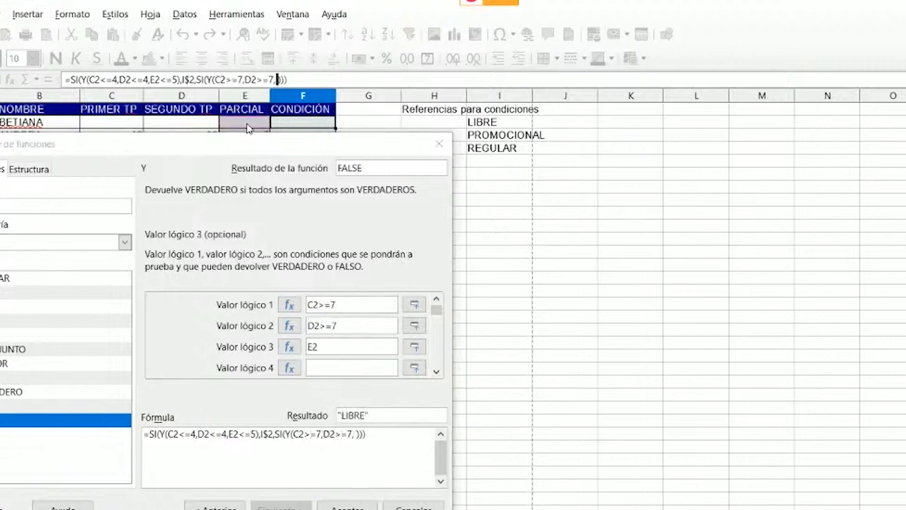
{"action": "left_click", "coordinate": [347, 351]}
{"action": "type", "text": ">"}
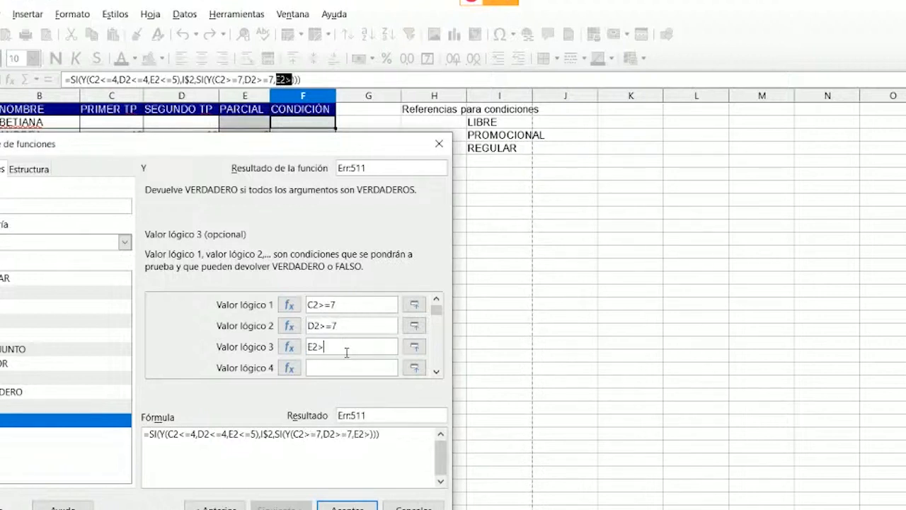
{"action": "type", "text": "=7"}
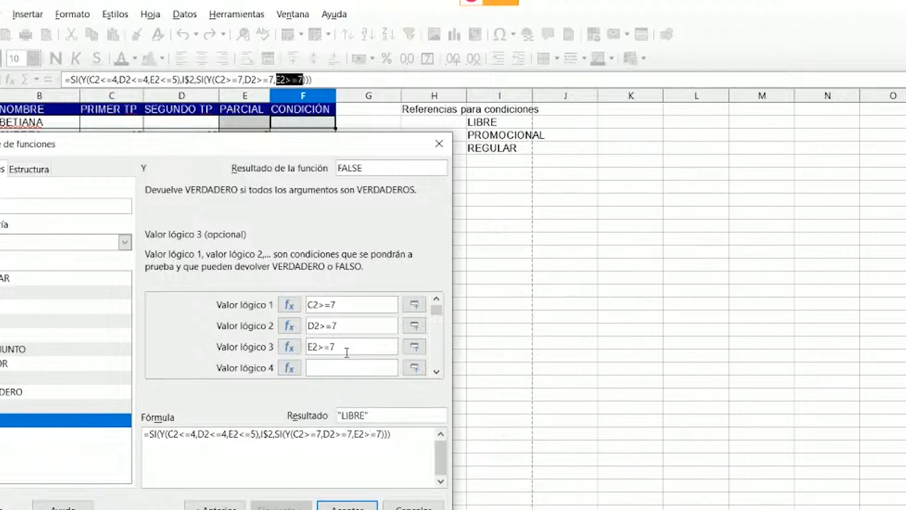
- Return to the nested SI function and set its «Entonces» value to the PROMOCIONAL reference with a fixed row, I$3
{"action": "left_click", "coordinate": [283, 434]}
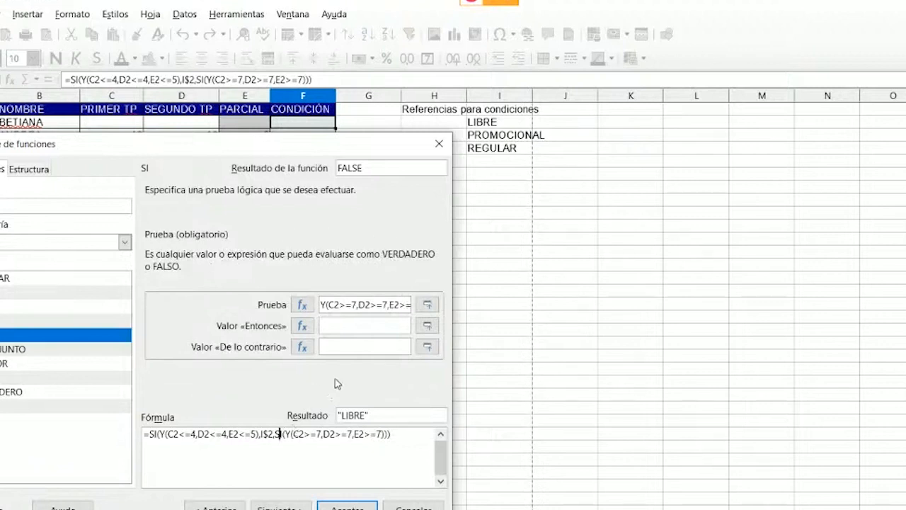
{"action": "left_click", "coordinate": [364, 328]}
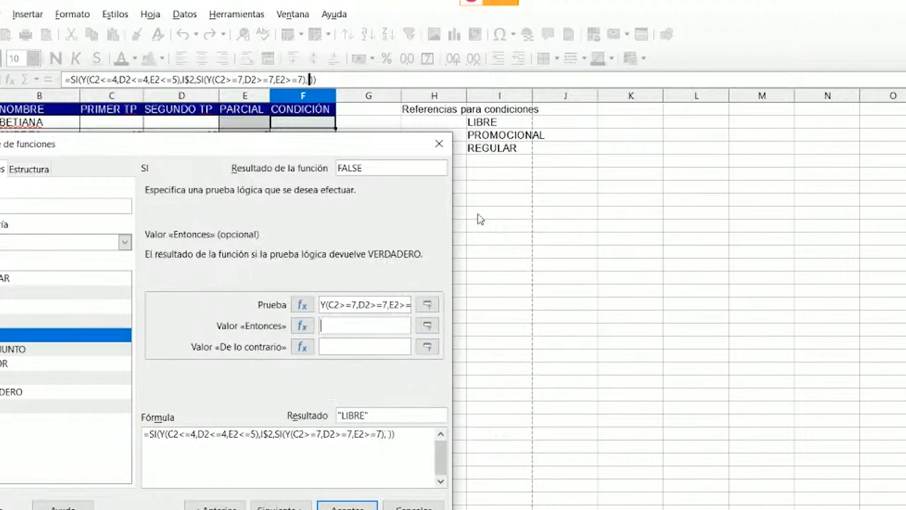
{"action": "left_click", "coordinate": [506, 143]}
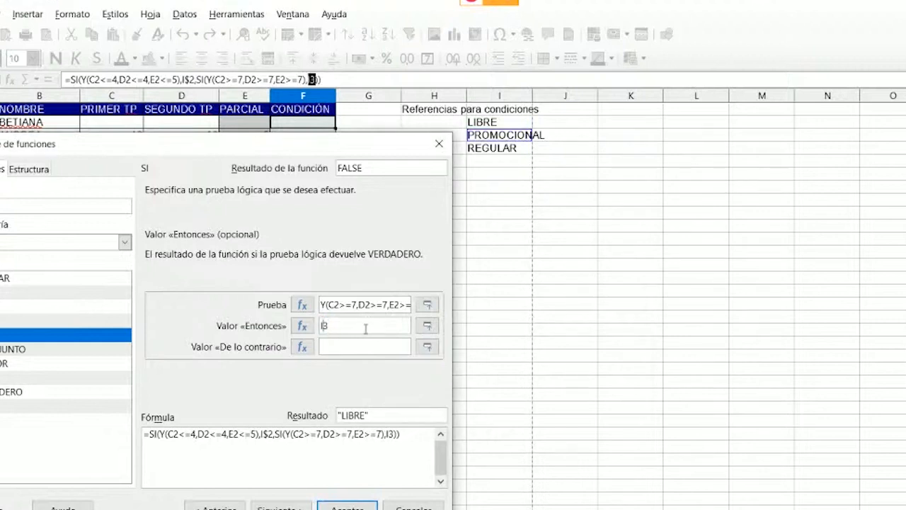
{"action": "type", "text": "$"}
- Set the nested SI's «De lo contrario» value to the REGULAR reference with a fixed row, I$4, and accept the formula
{"action": "left_click", "coordinate": [364, 346]}
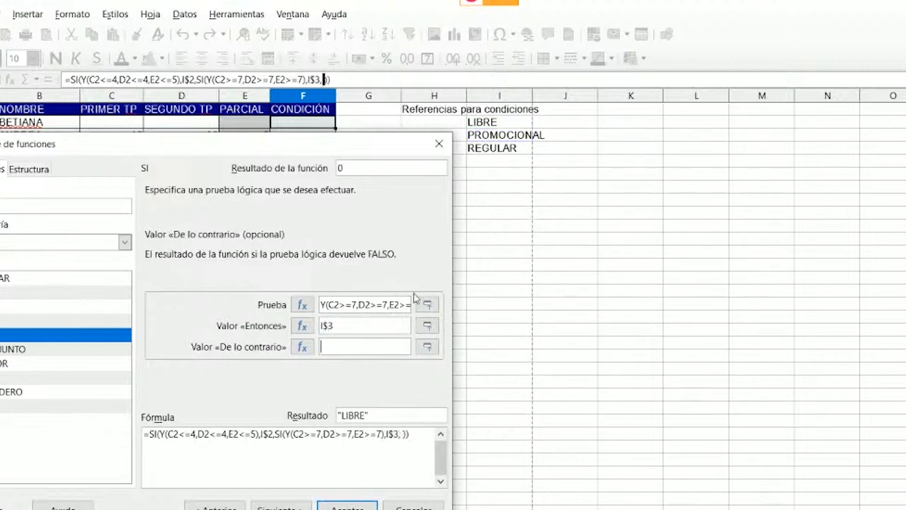
{"action": "left_click", "coordinate": [513, 149]}
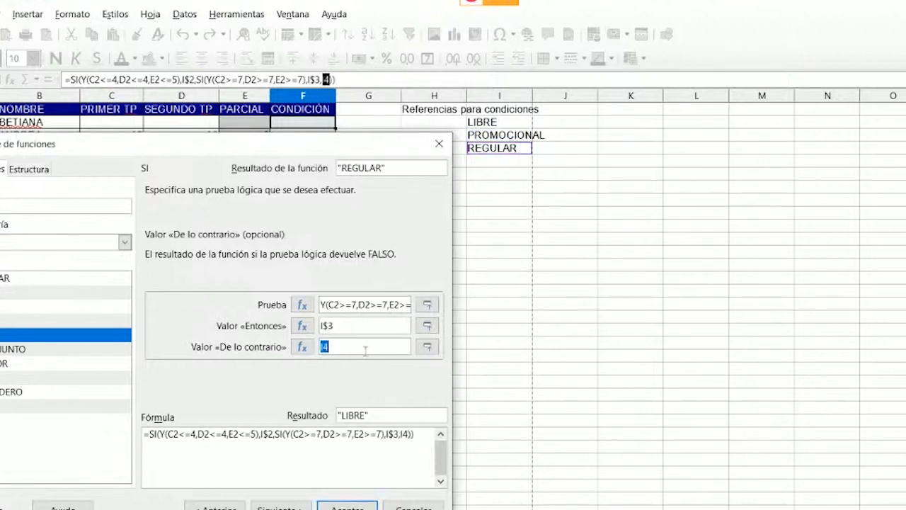
{"action": "left_click", "coordinate": [366, 349]}
{"action": "key", "text": "Left"}
{"action": "type", "text": "$"}
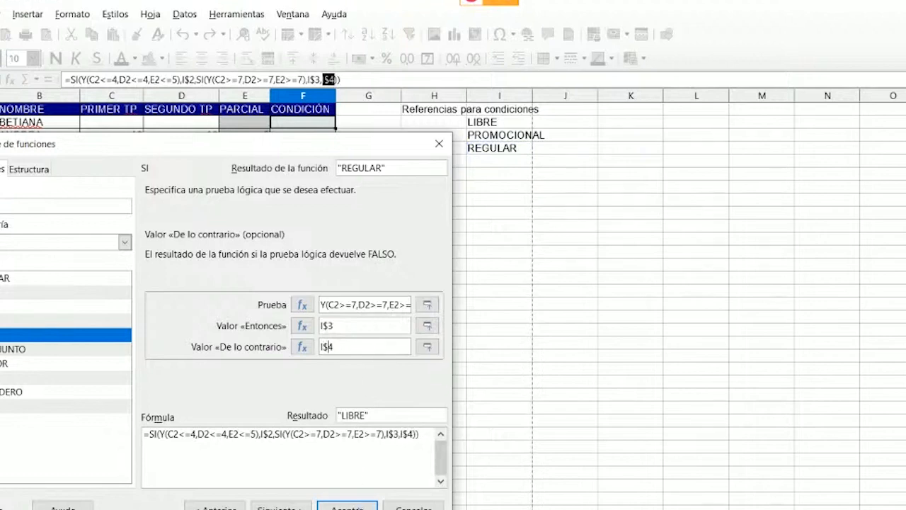
{"action": "left_click", "coordinate": [347, 507]}
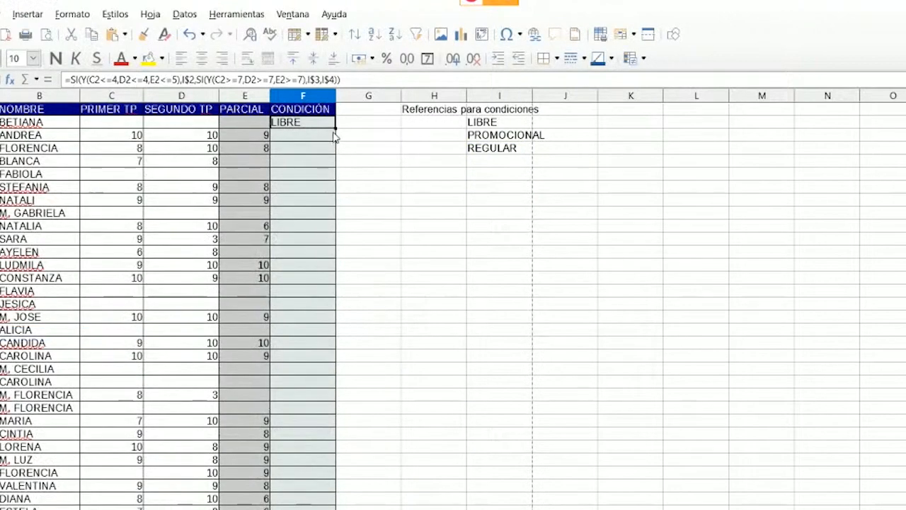
- Copy the CONDICIÓN formula from F2 down the column to the last student and return to the start of the list
{"action": "left_click_drag", "start_coordinate": [336, 128], "coordinate": [325, 373]}
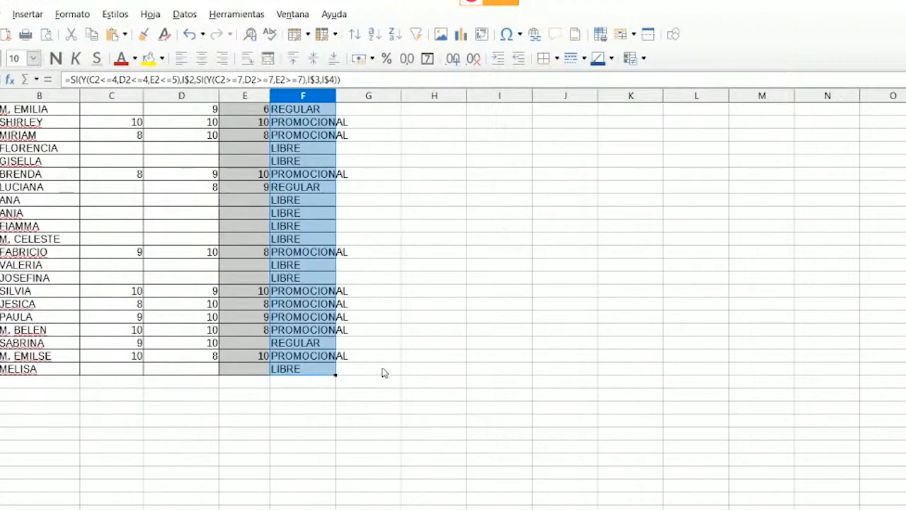
{"action": "left_click", "coordinate": [460, 357]}
{"action": "scroll", "coordinate": [460, 340], "scroll_direction": "up", "scroll_amount": 12}
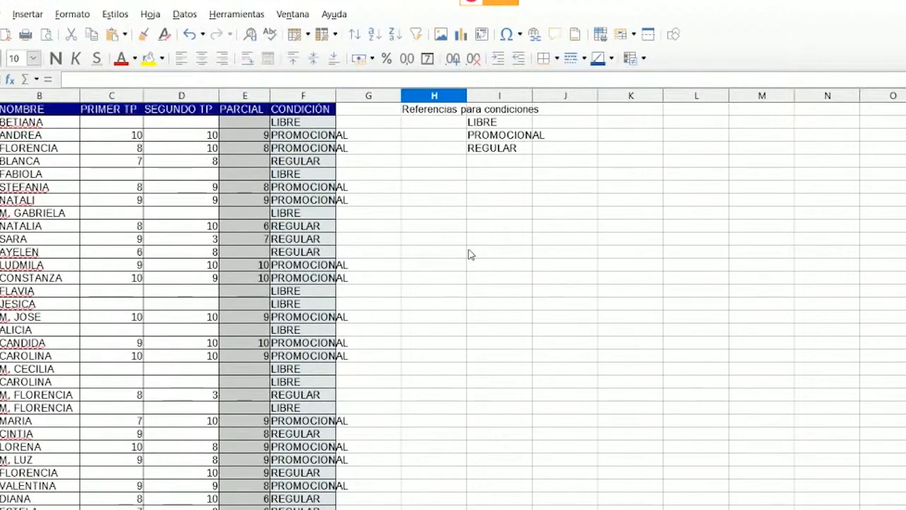